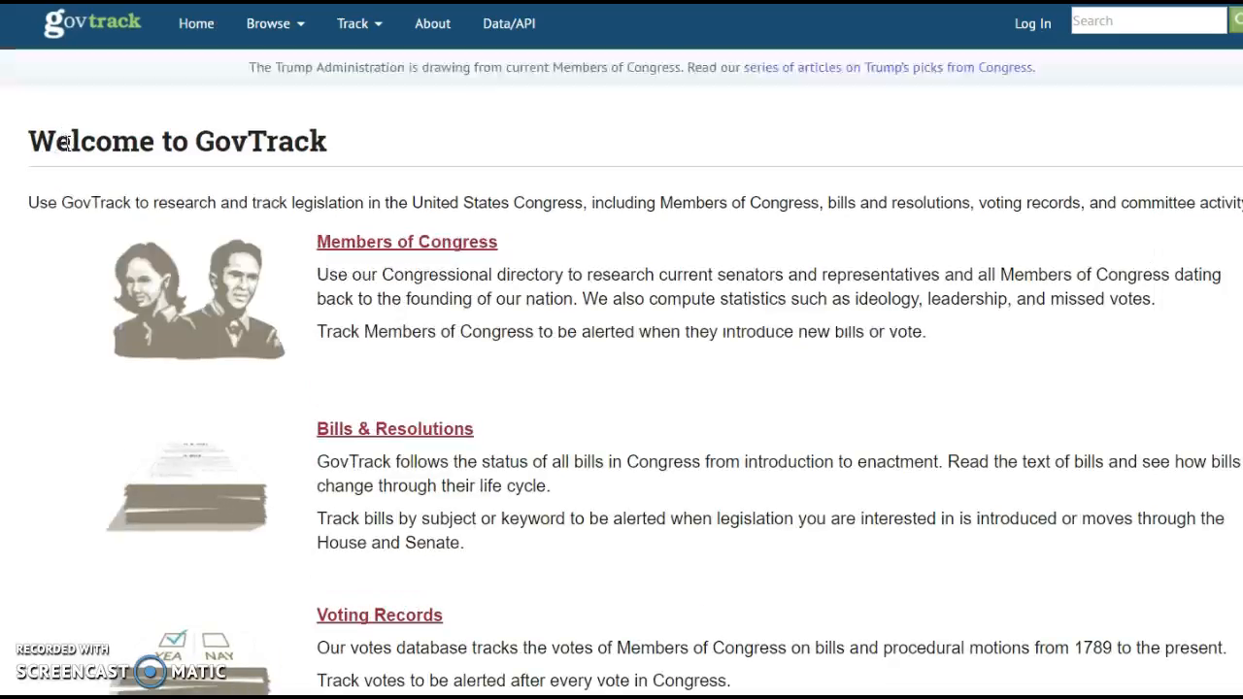
Open the voting records and view the Senate vote on S. 612: WIIN Act, dismissing the follow-us popup.
left_click(393, 627)
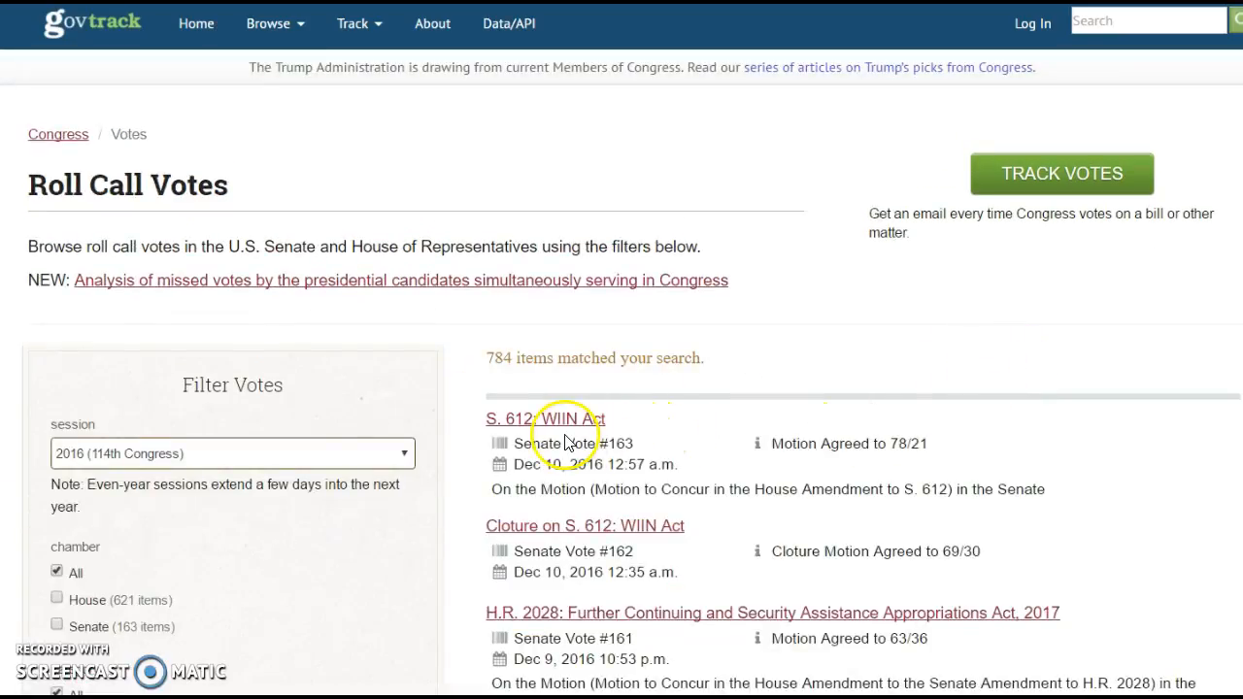
left_click(566, 422)
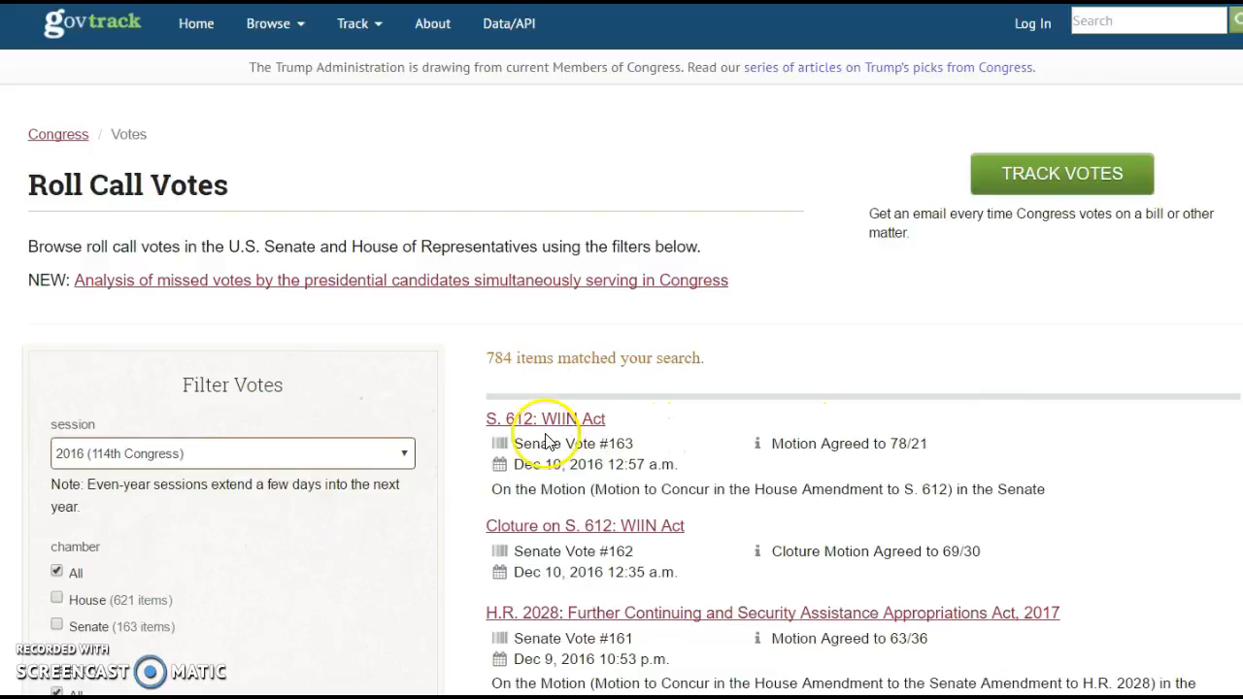
left_click(545, 428)
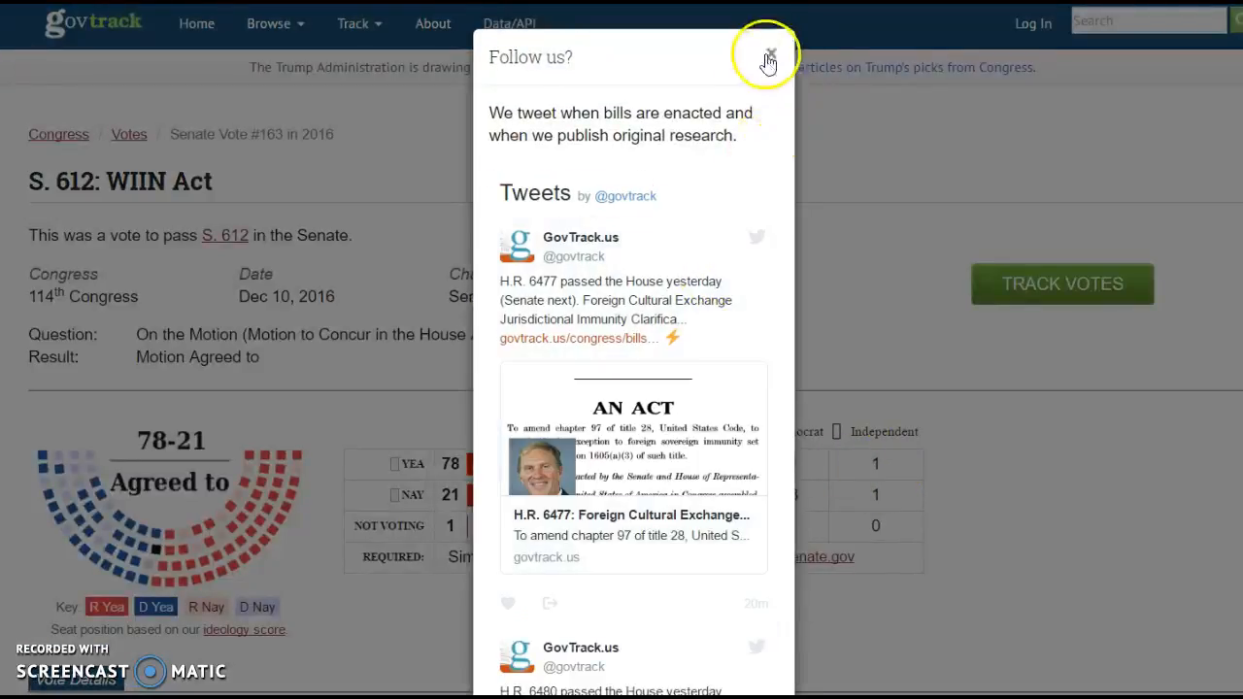
left_click(766, 51)
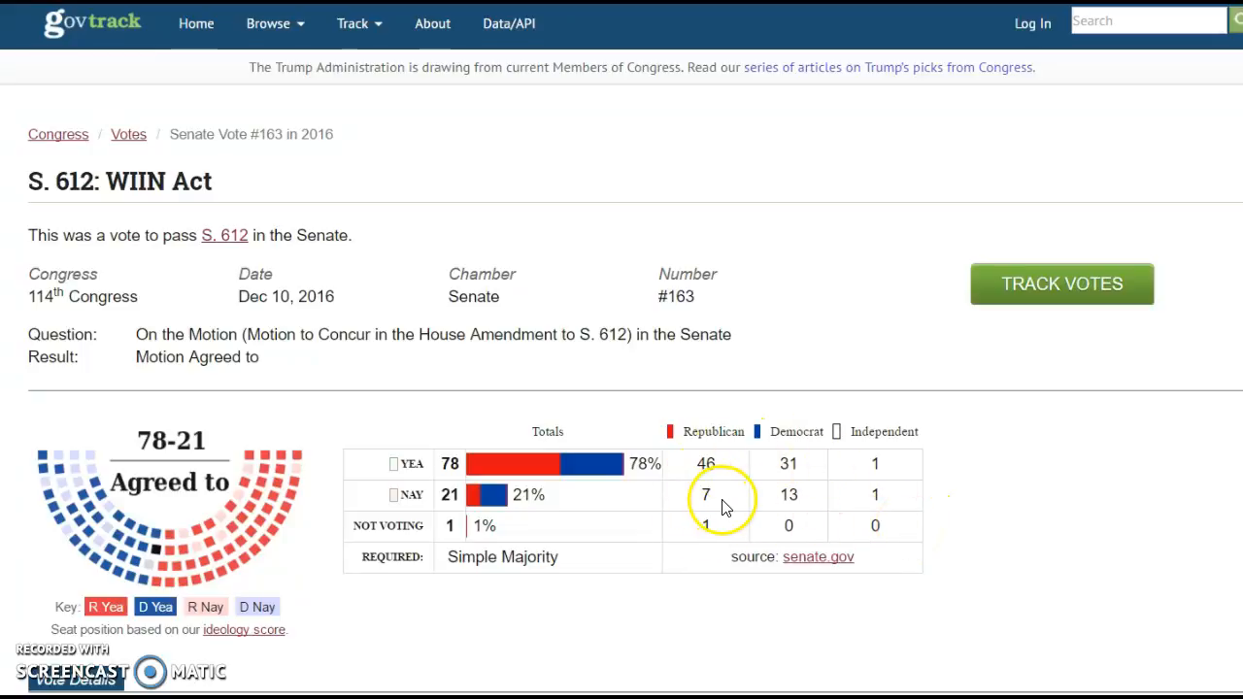
Return to the roll call votes list and open House Vote #622 on S. 612.
left_click(130, 135)
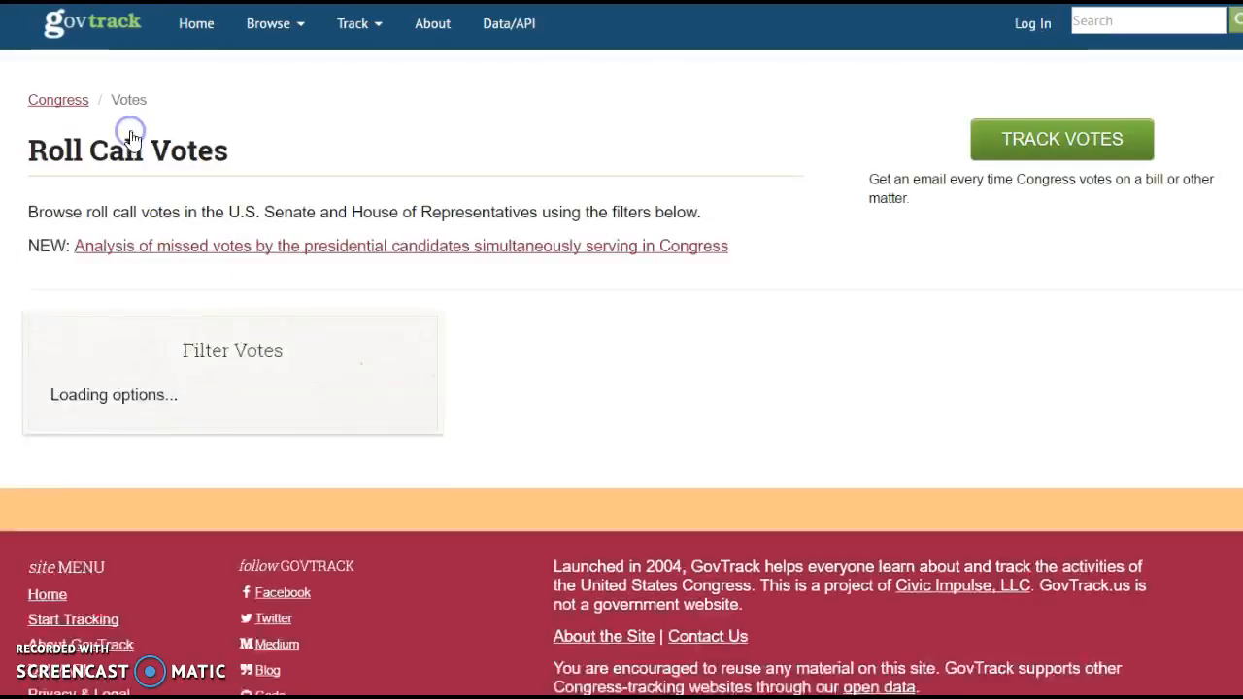
scroll(714, 418, "down", 3)
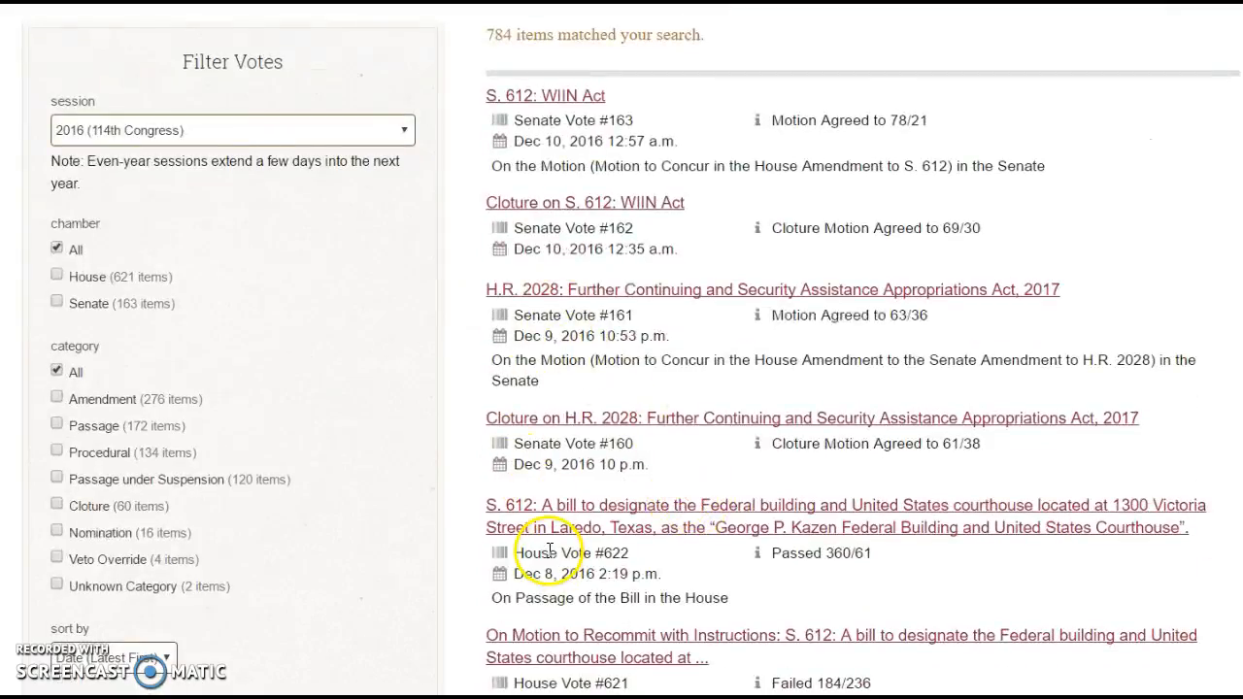
left_click(602, 537)
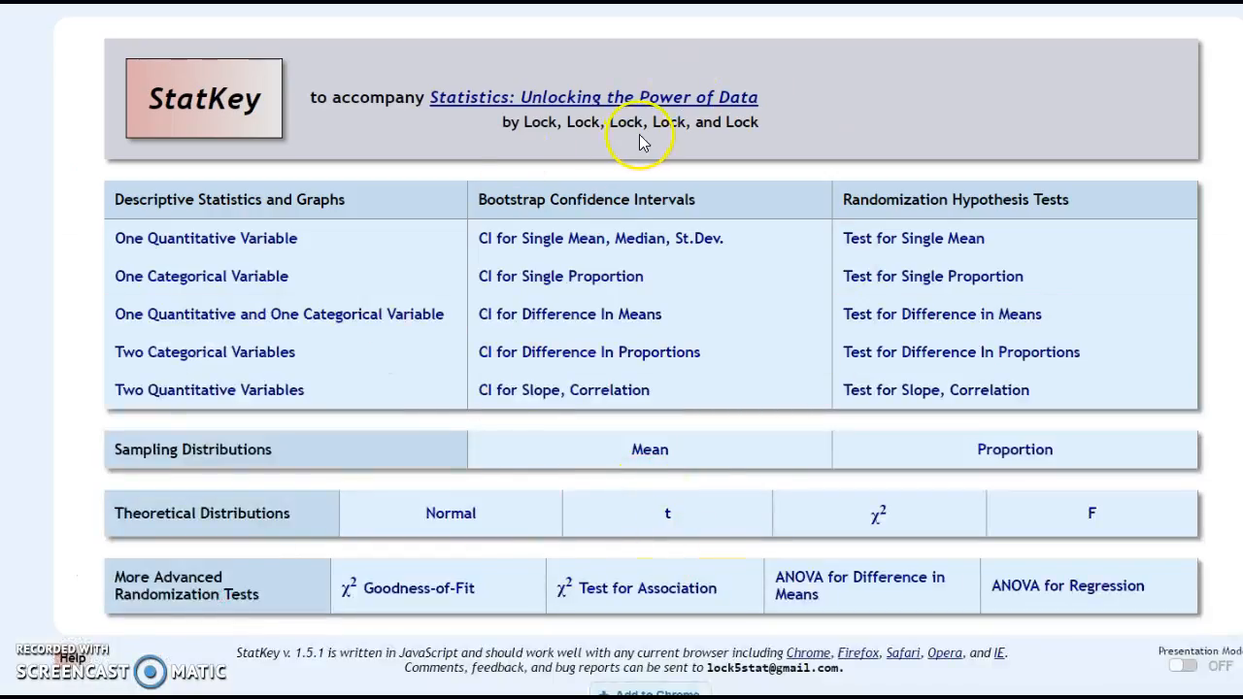
In StatKey's chi-square Test for Association, replace the data with Republican and Democrat counts: Yes 222, 138; No 17, 44; Abstain 7, 5.
left_click(641, 594)
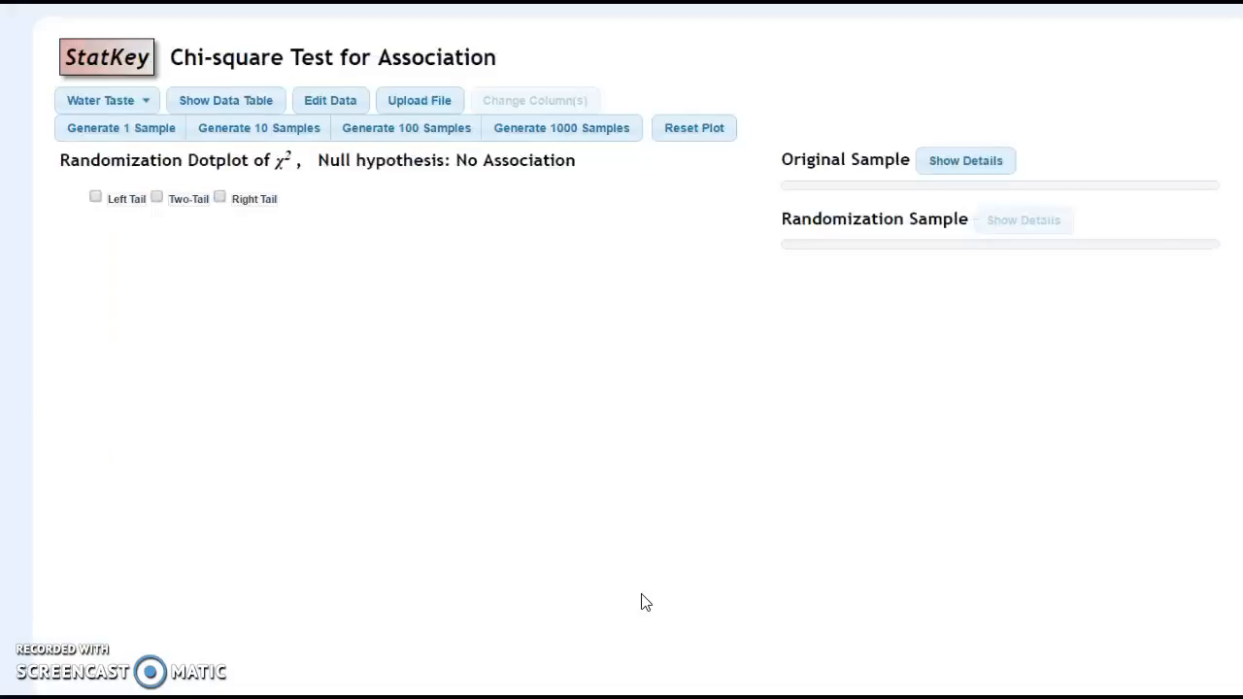
left_click(330, 109)
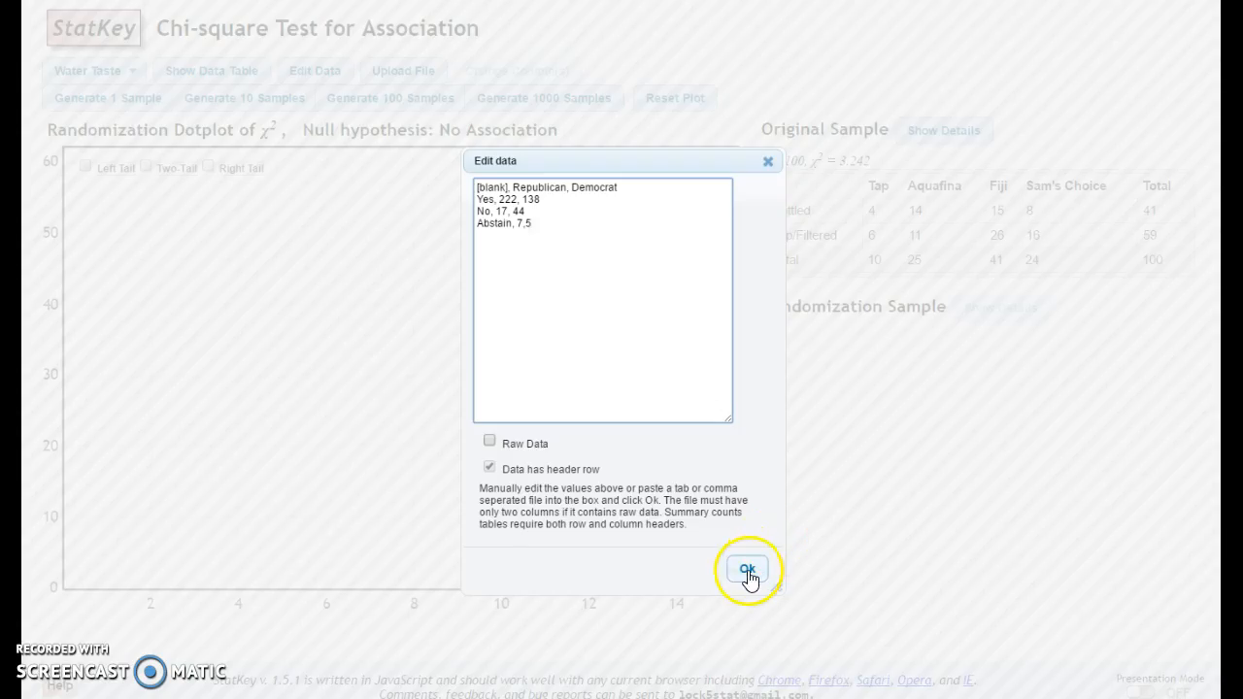
left_click(748, 571)
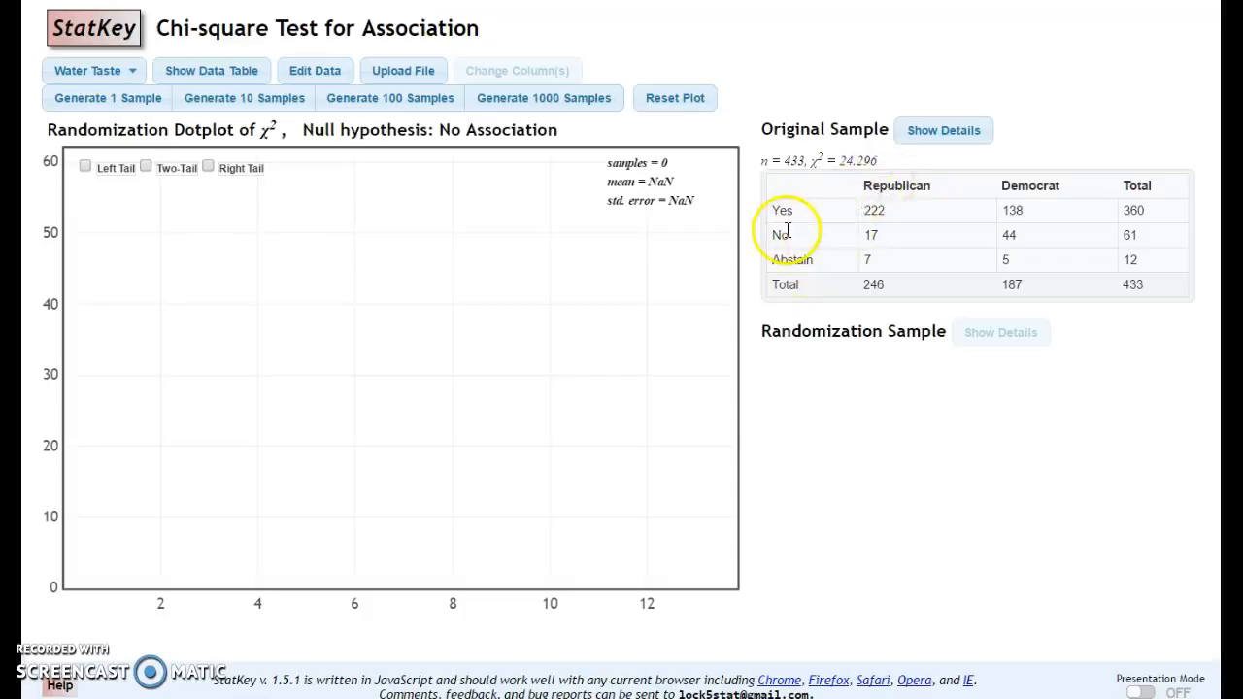
Generate 2000 randomization samples and inspect the most extreme dot on the dotplot.
left_click(545, 109)
left_click(545, 109)
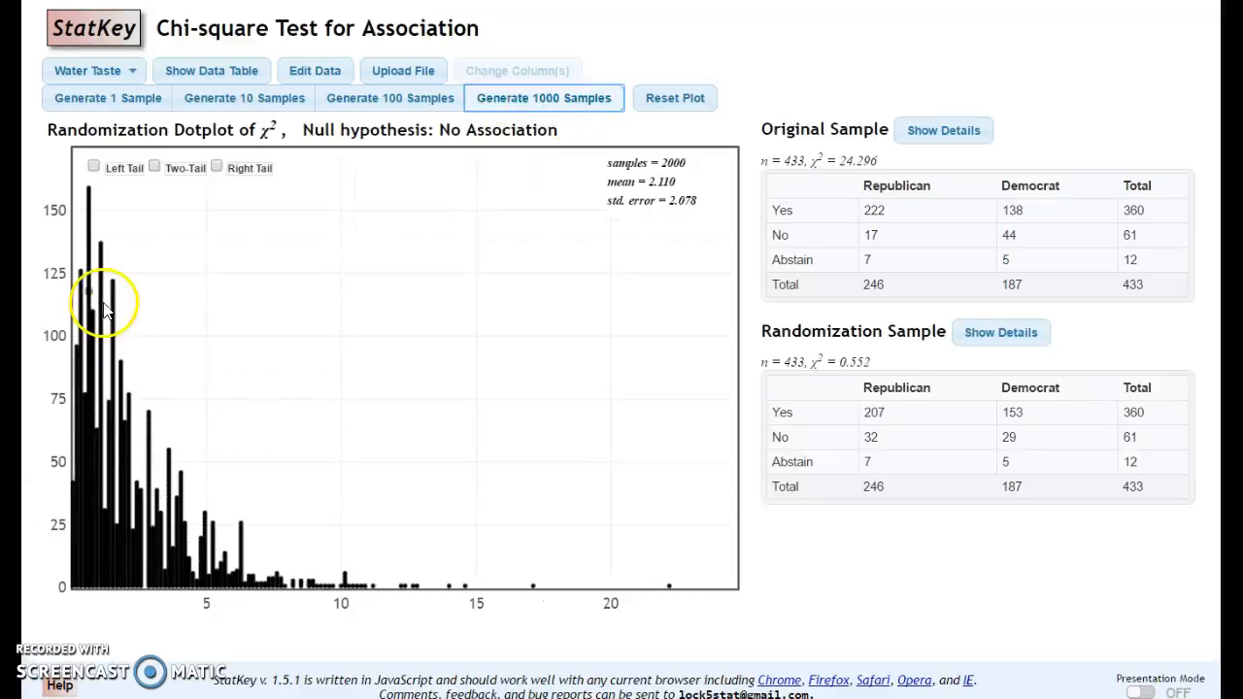
left_click(670, 587)
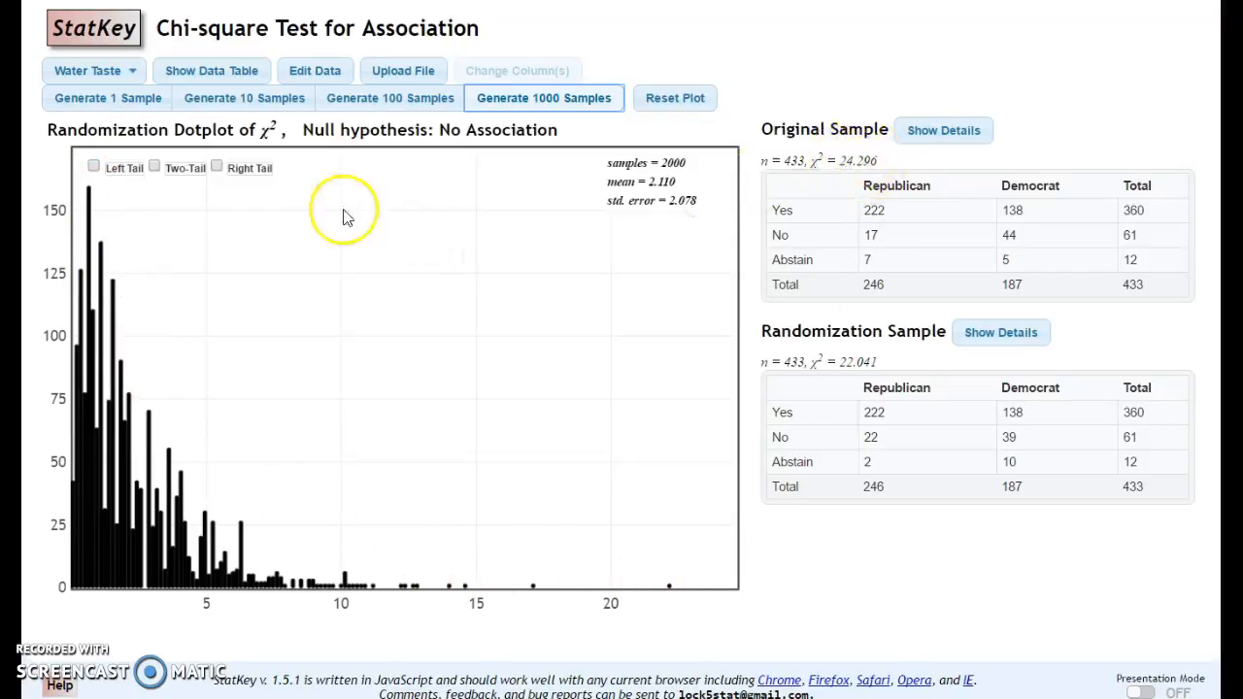
Mark the right tail of the randomization dotplot with a cutoff of 24.296 and check the most extreme dot.
left_click(218, 168)
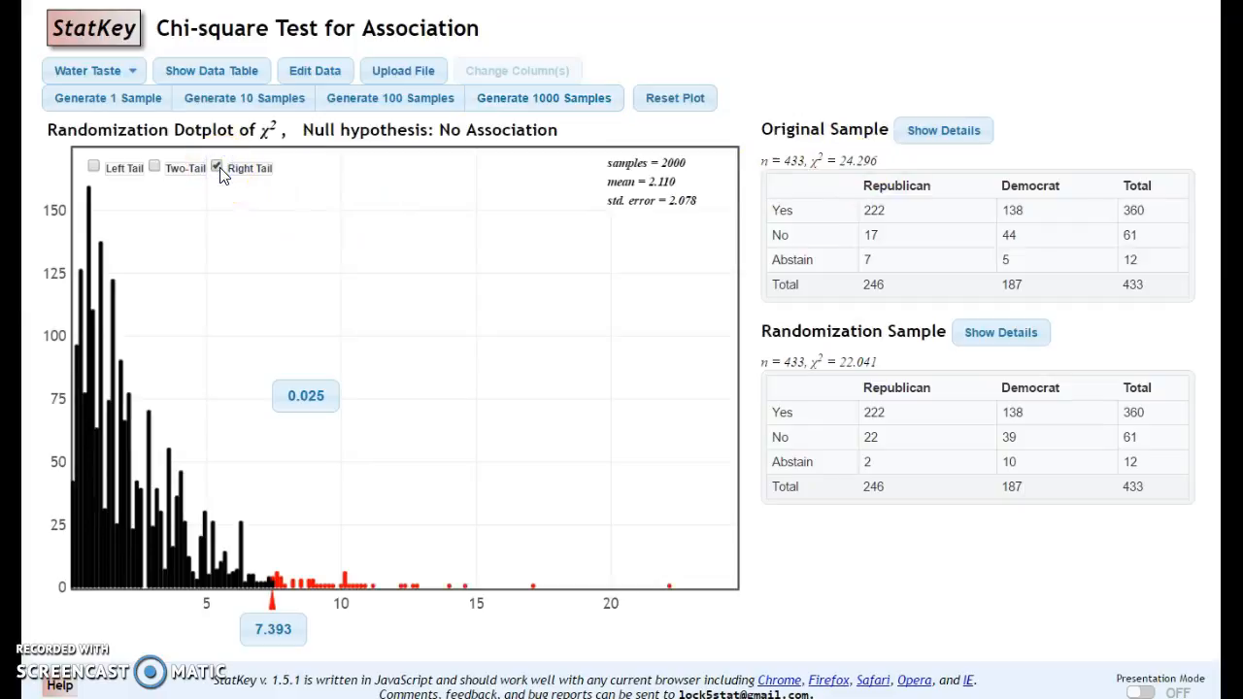
left_click(280, 632)
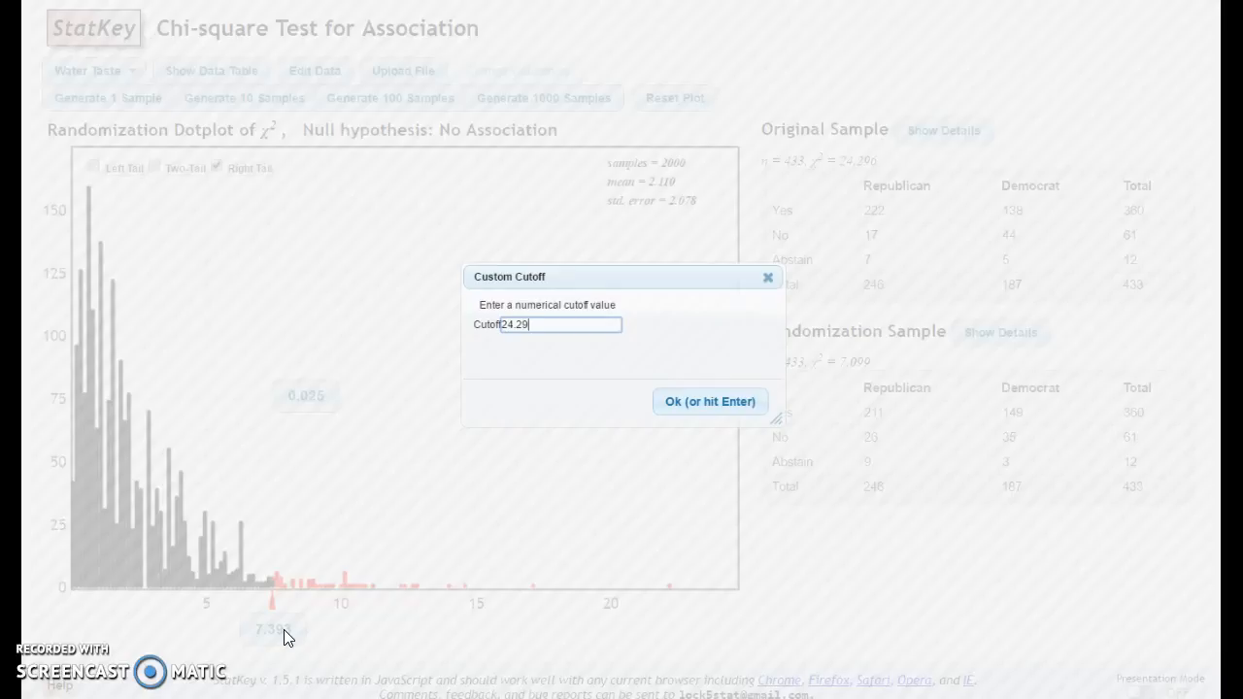
left_click(712, 405)
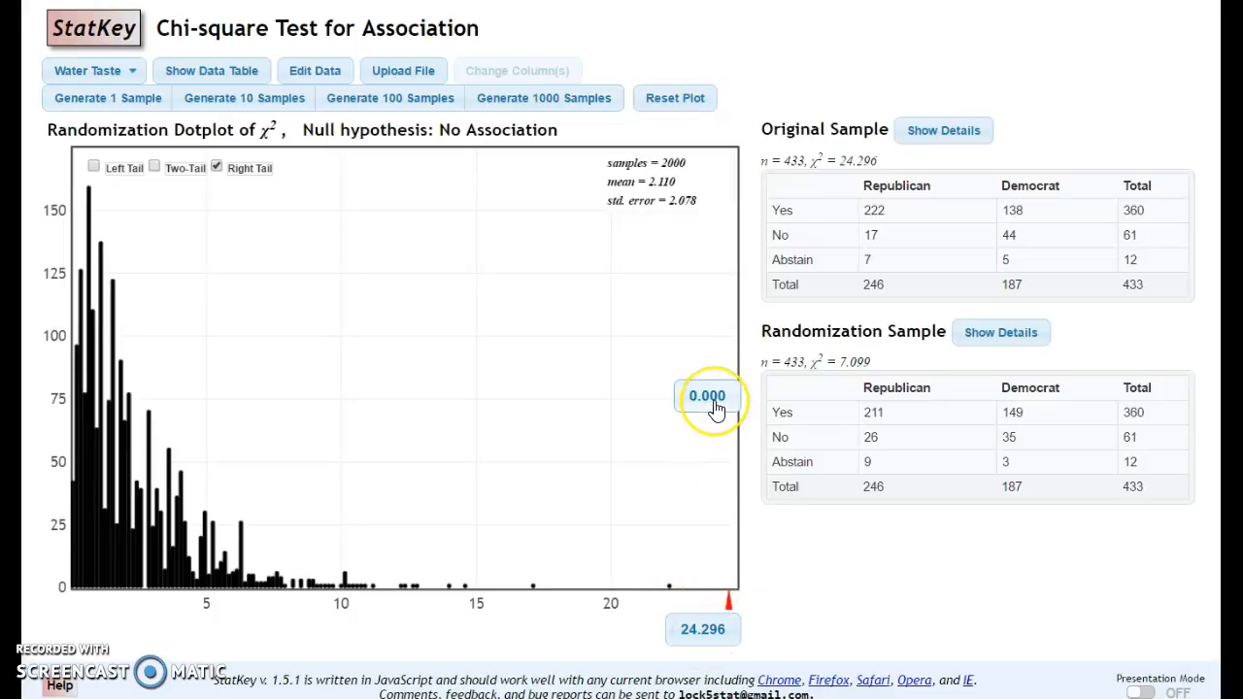
left_click(724, 416)
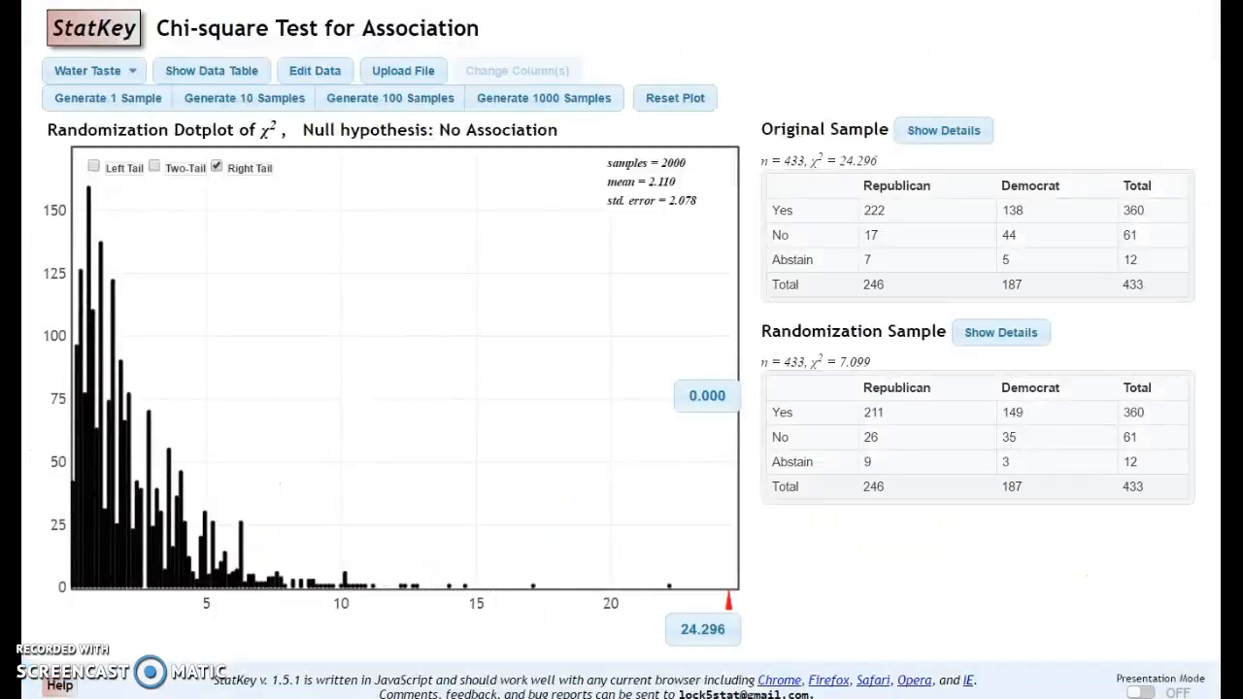
left_click(669, 586)
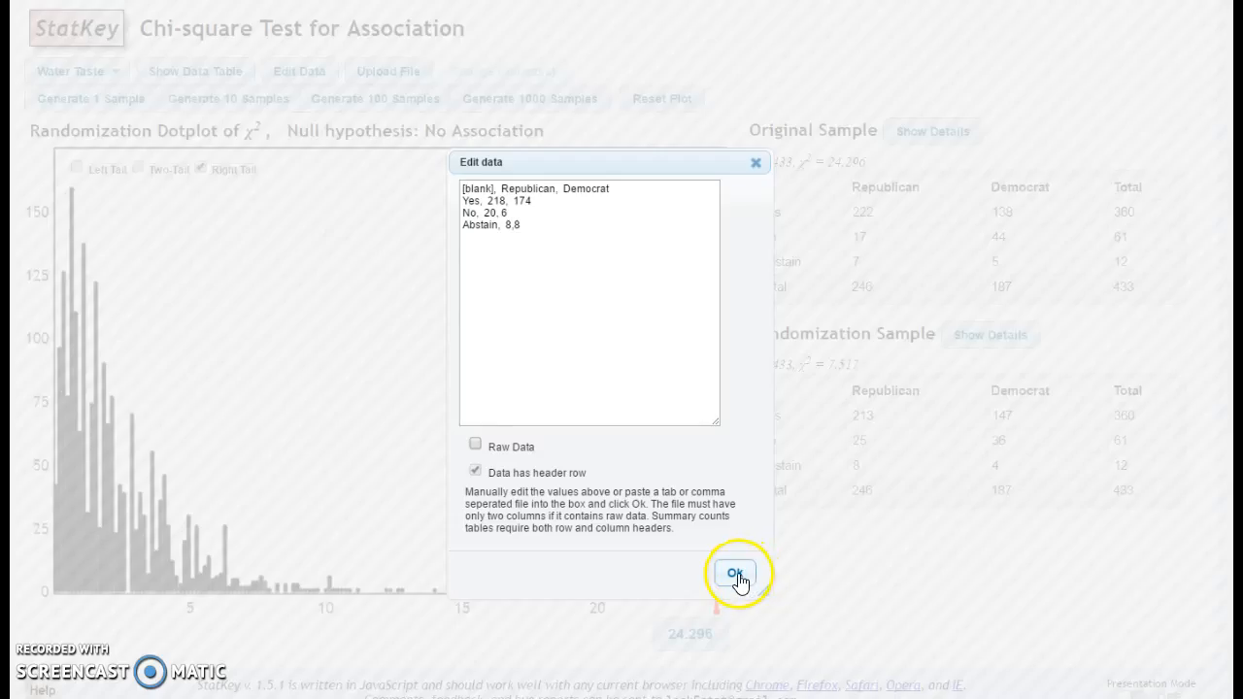
Change the counts to Yes 218, 174; No 20, 6; Abstain 8, 8, and check the original sample's expected counts and contributions.
left_click(735, 573)
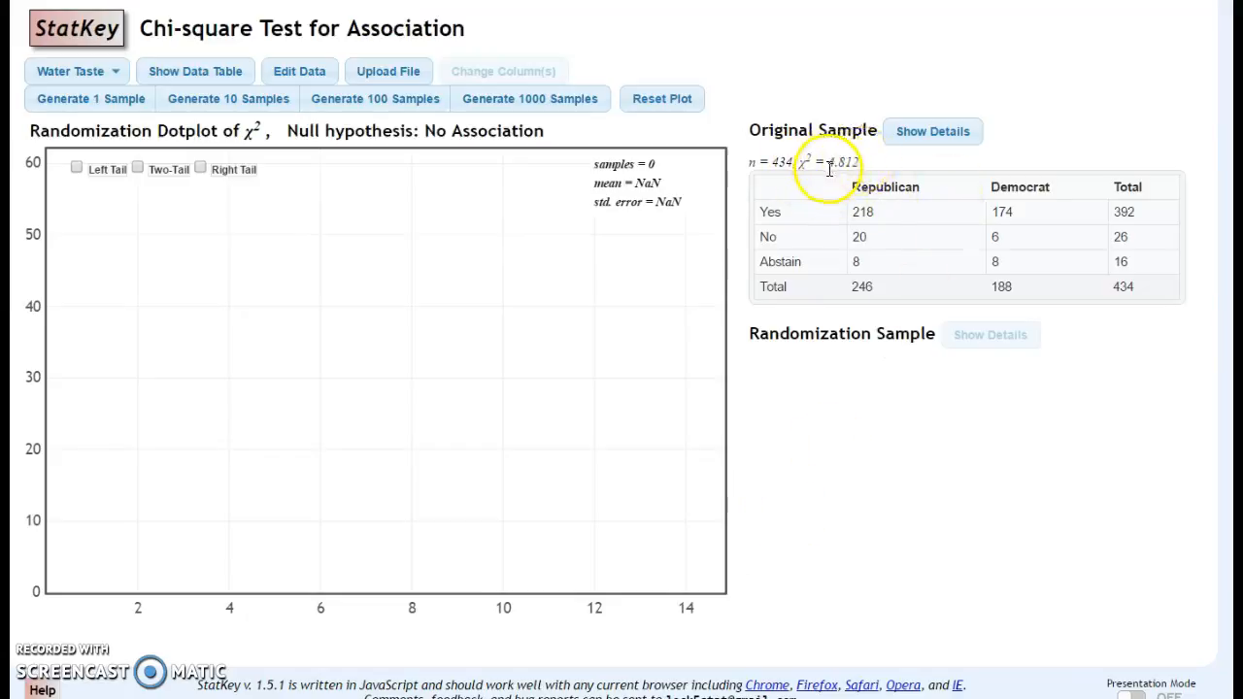
left_click(957, 132)
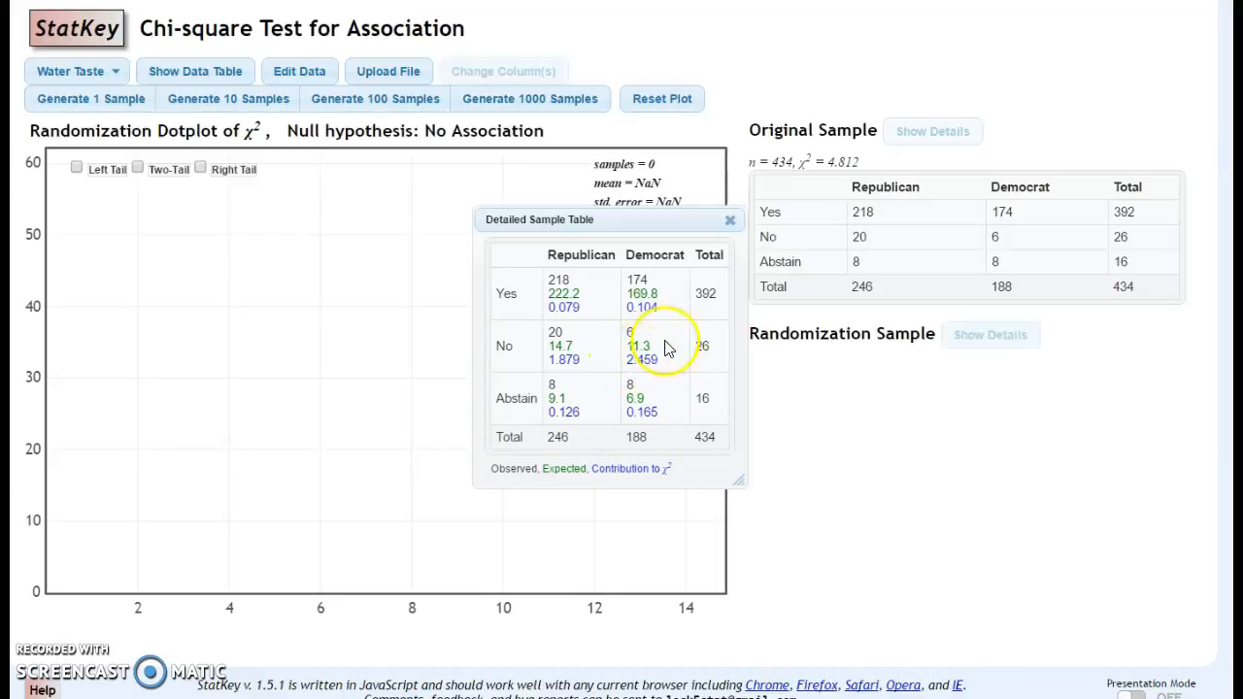
left_click(730, 221)
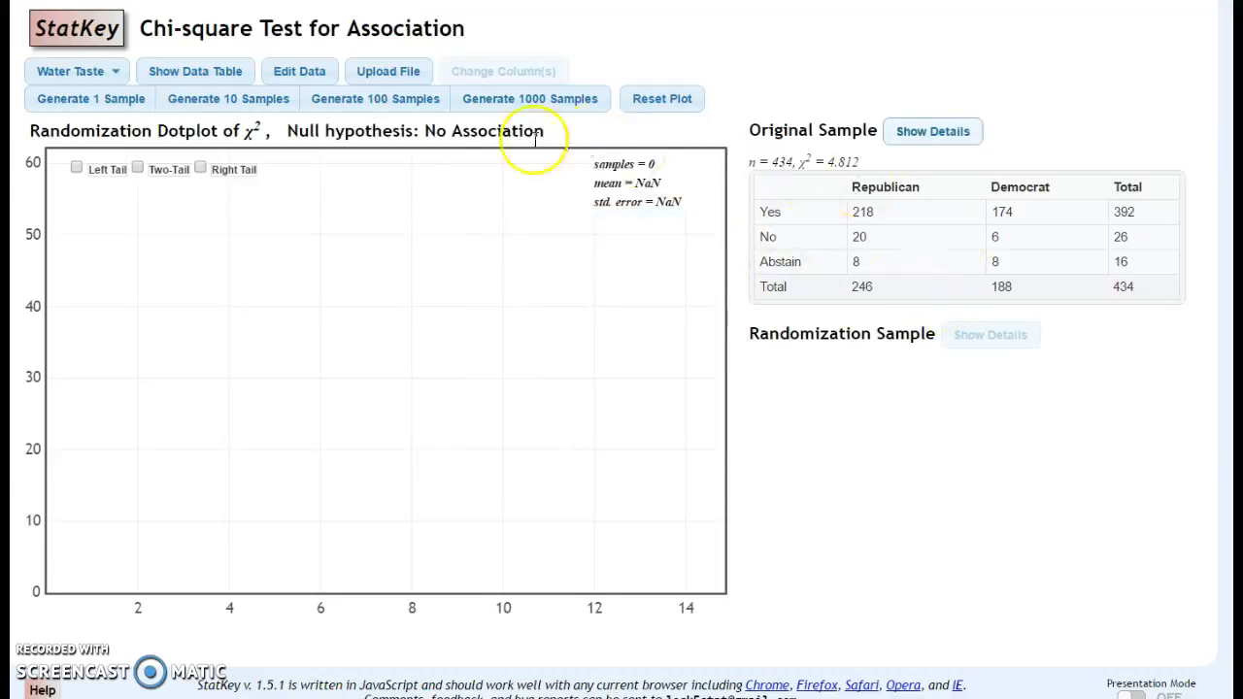
Generate 3000 randomization samples for the new vote table.
left_click(478, 101)
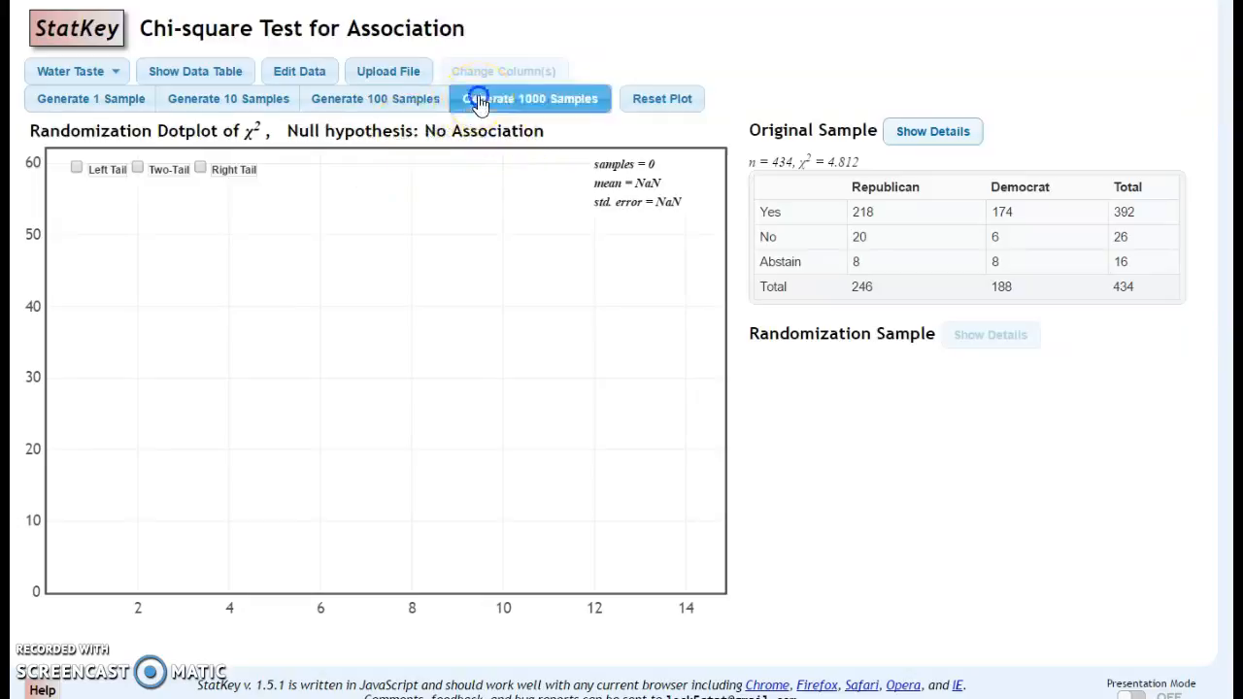
left_click(496, 102)
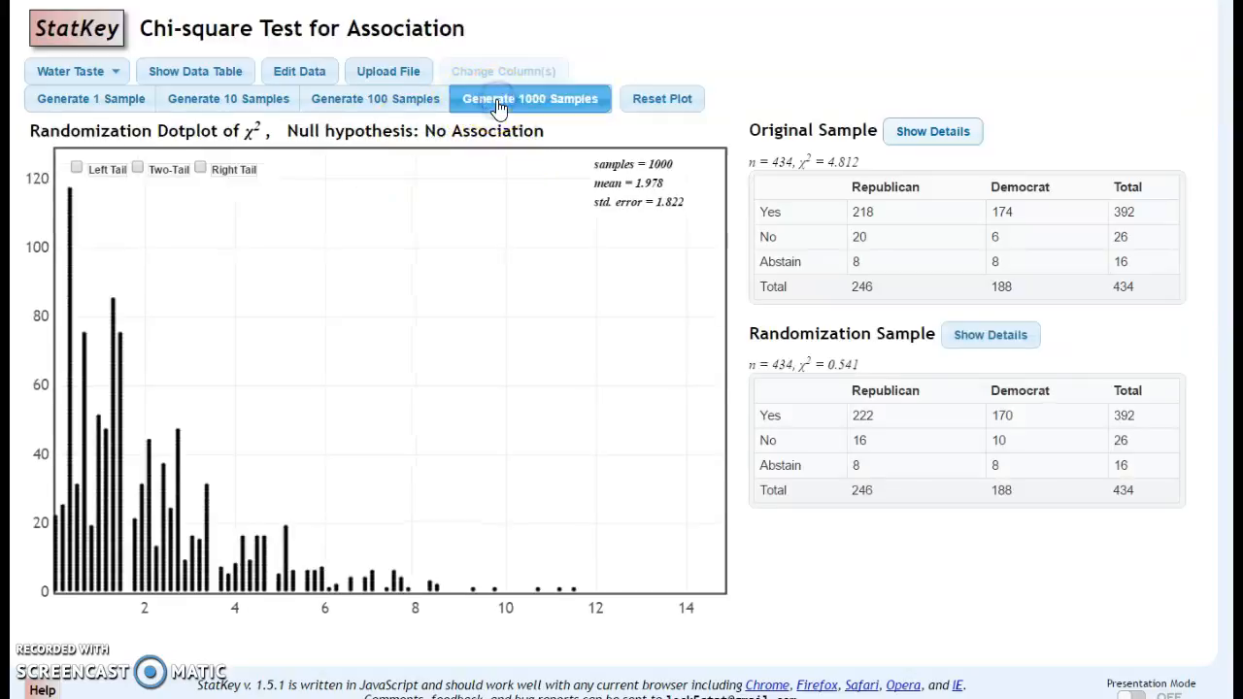
left_click(497, 102)
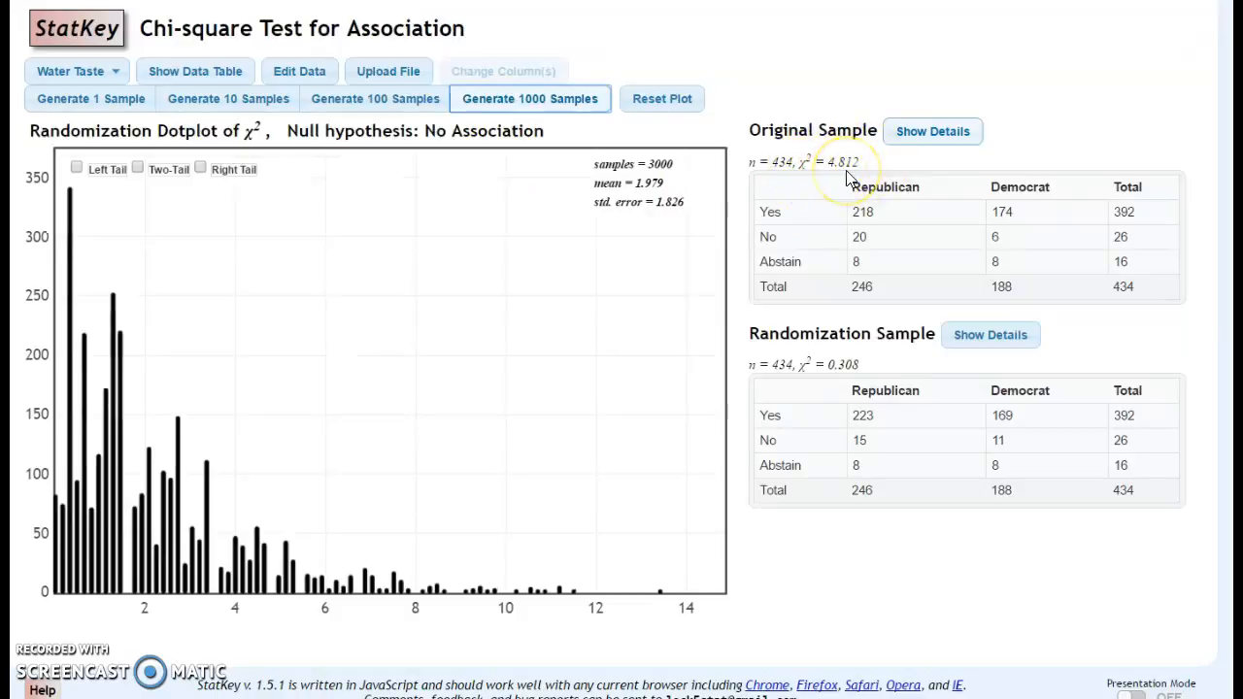
Mark the right tail of the dotplot with the cutoff at the original sample's chi-square statistic, 4.812.
left_click(202, 168)
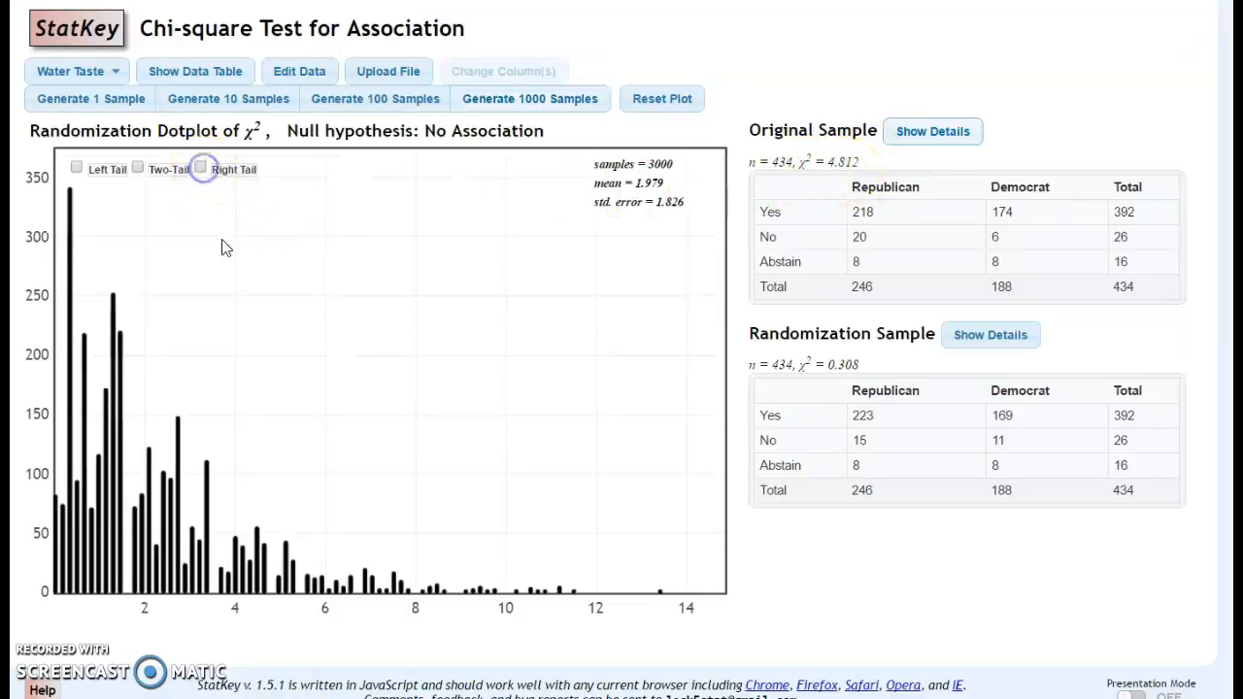
left_click(370, 635)
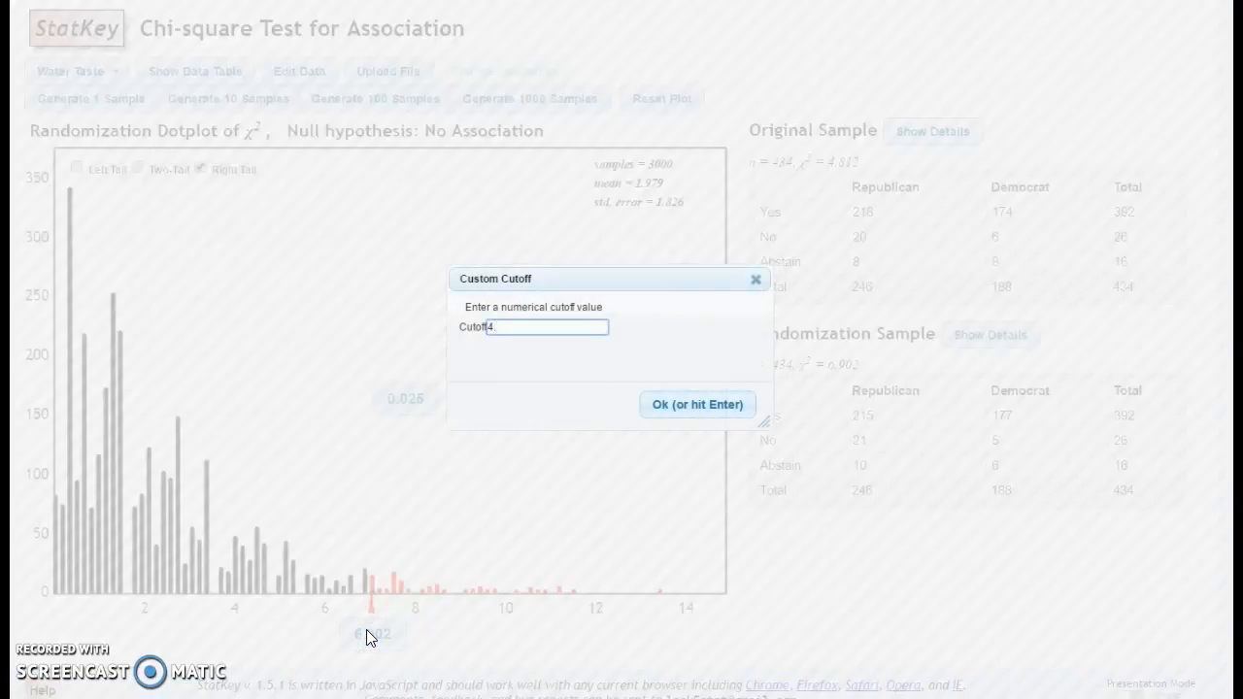
left_click(710, 402)
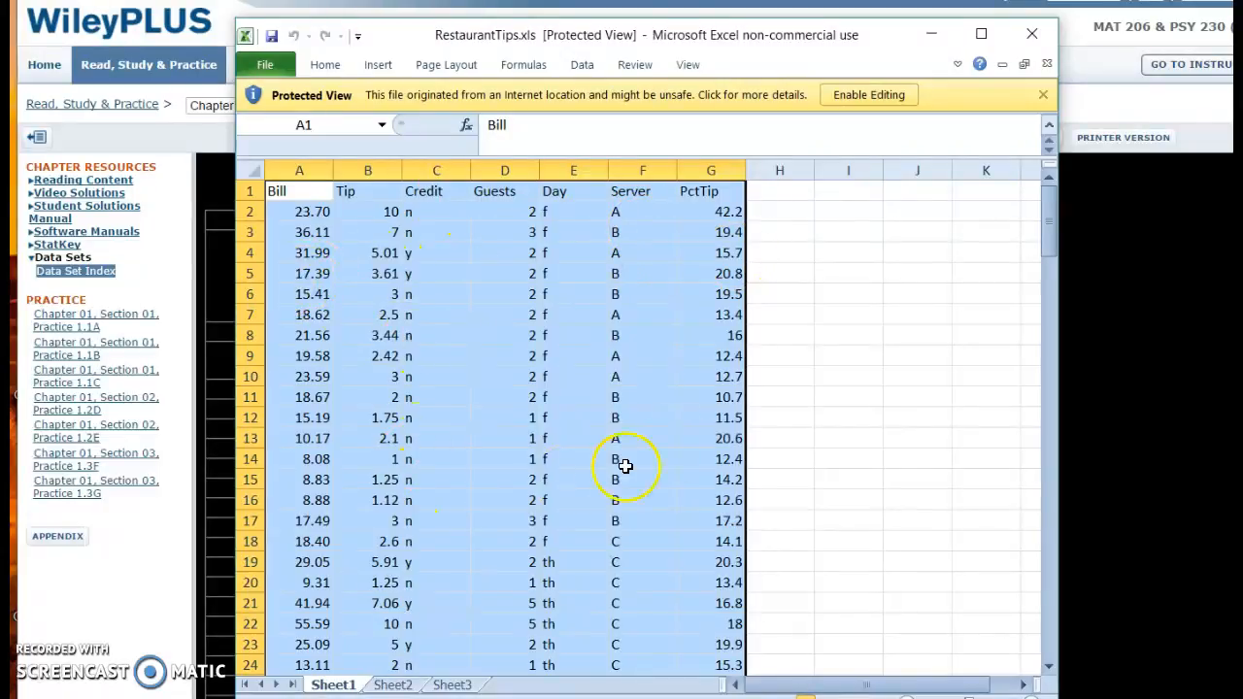
Switch to Excel, look over the RestaurantTips data and check its CSV (MS-DOS) save format, leaving without saving.
left_click(917, 314)
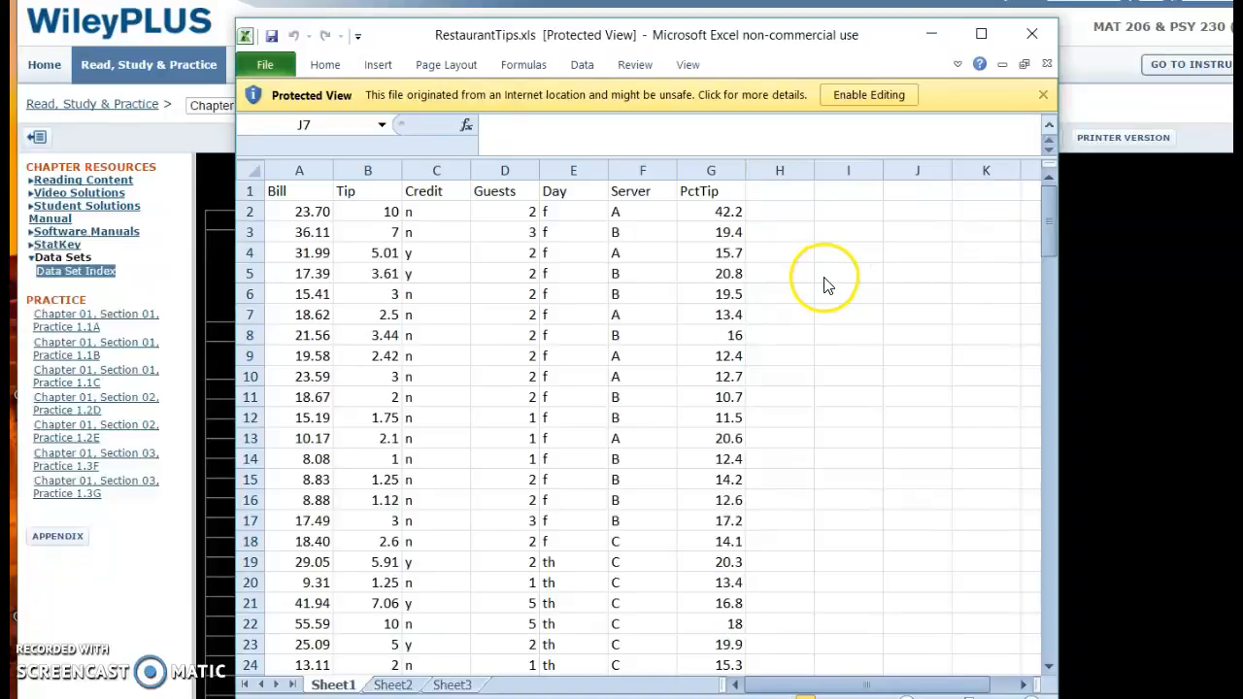
left_click(450, 170)
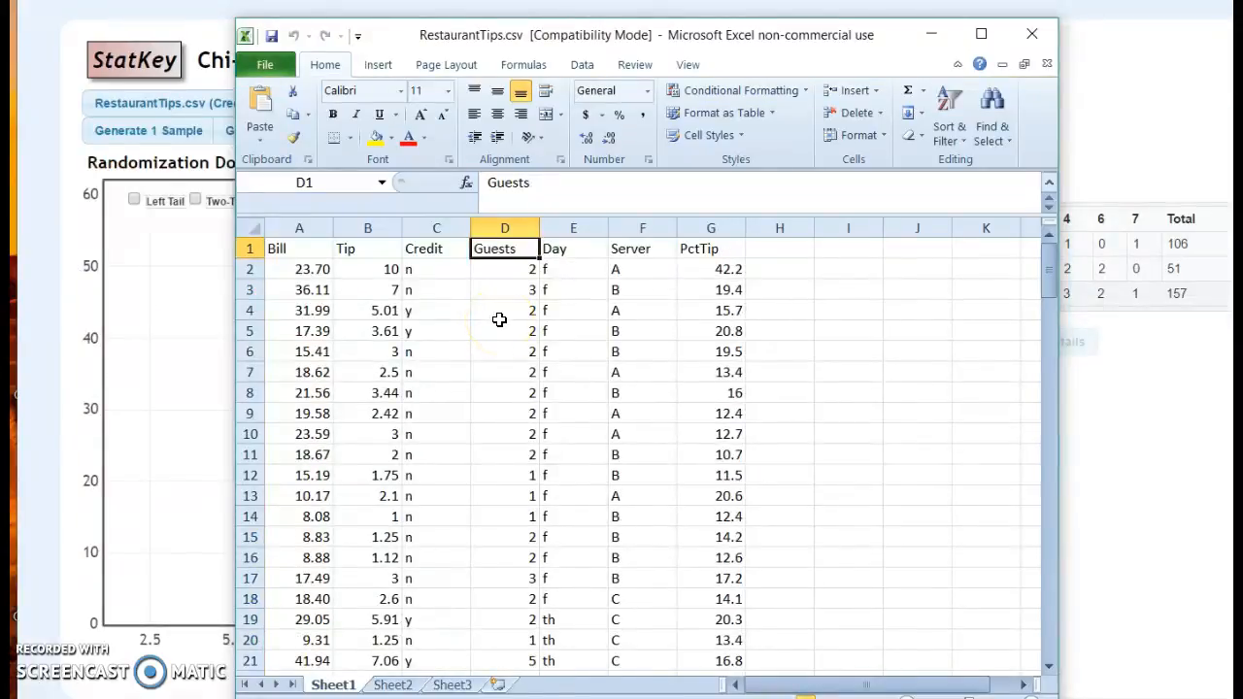
left_click(257, 68)
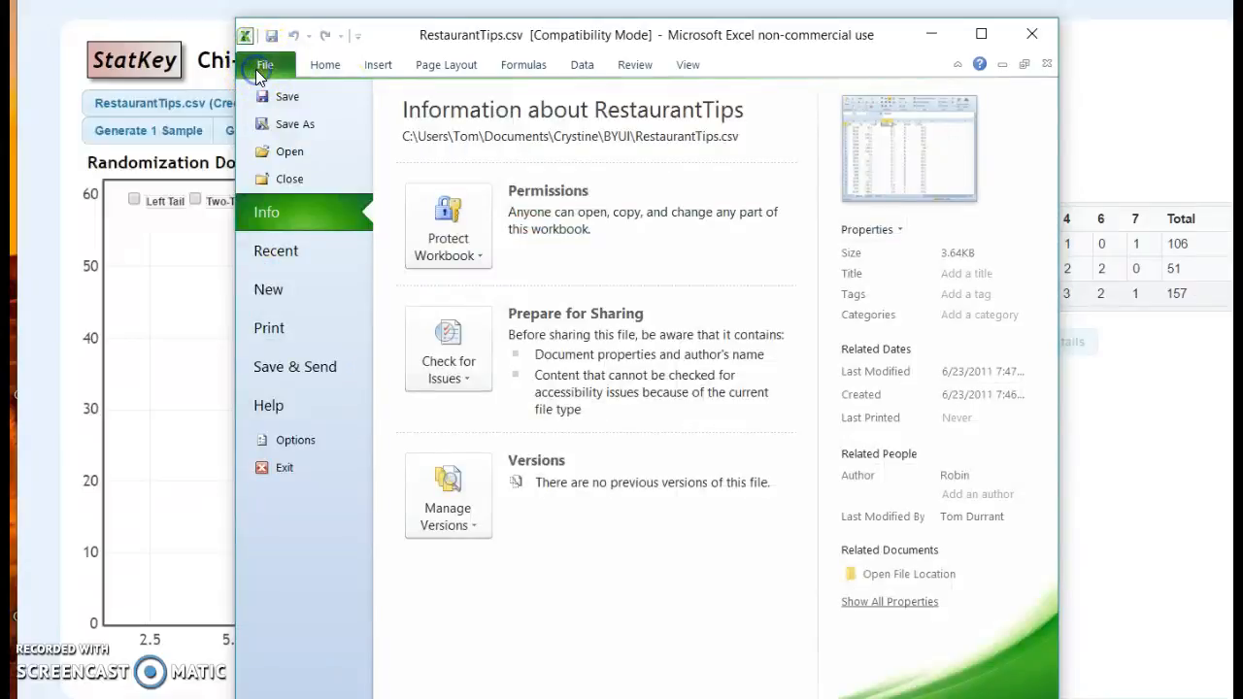
left_click(282, 133)
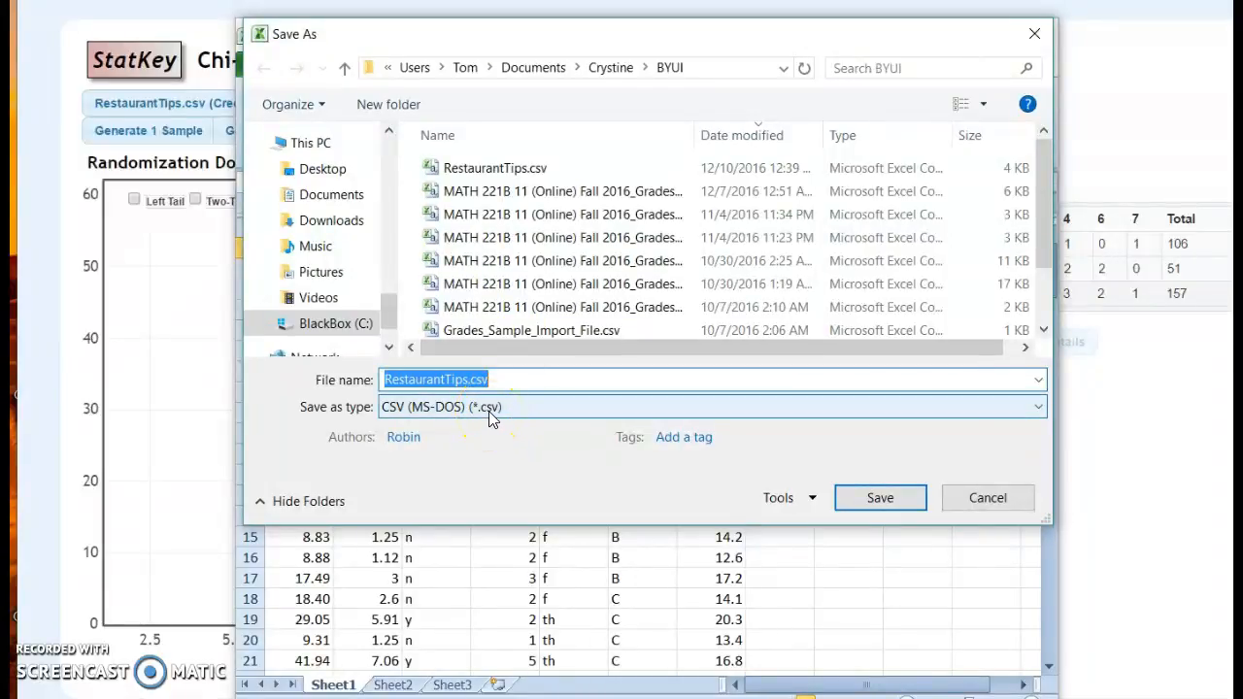
left_click(991, 499)
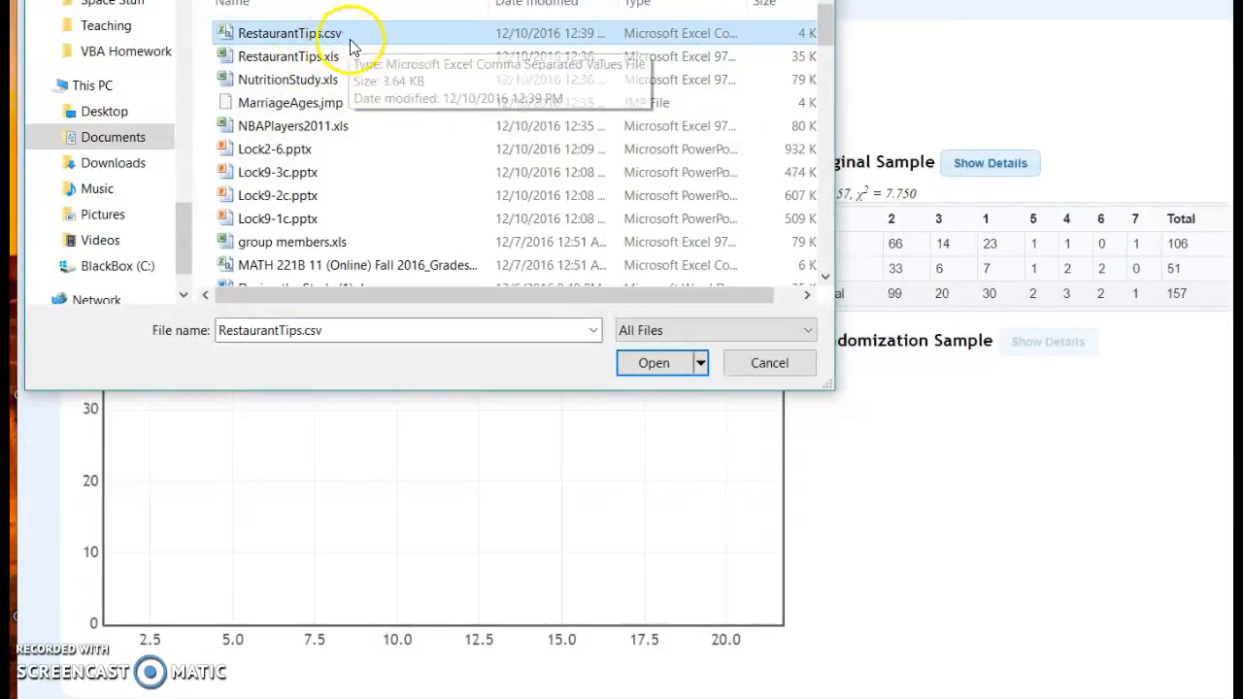
Load RestaurantTips.csv into StatKey with Guests and Day as the two categorical variables, and show the original sample's details.
left_click(669, 364)
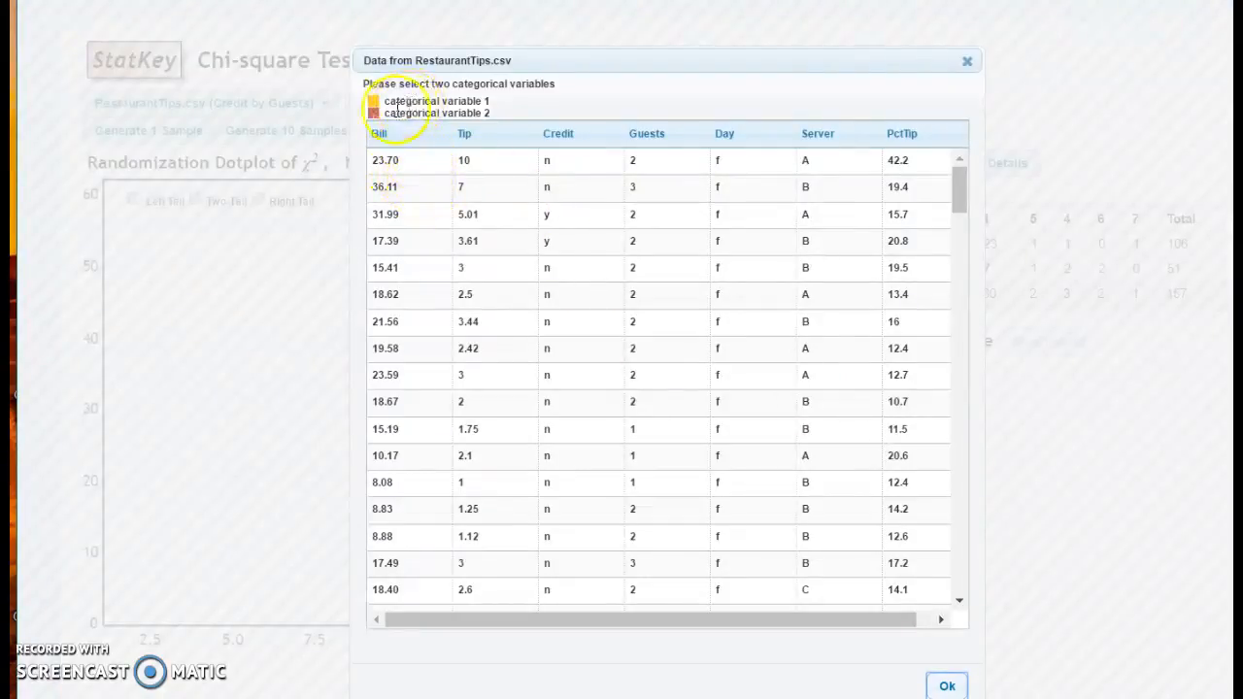
left_click(647, 134)
left_click(745, 138)
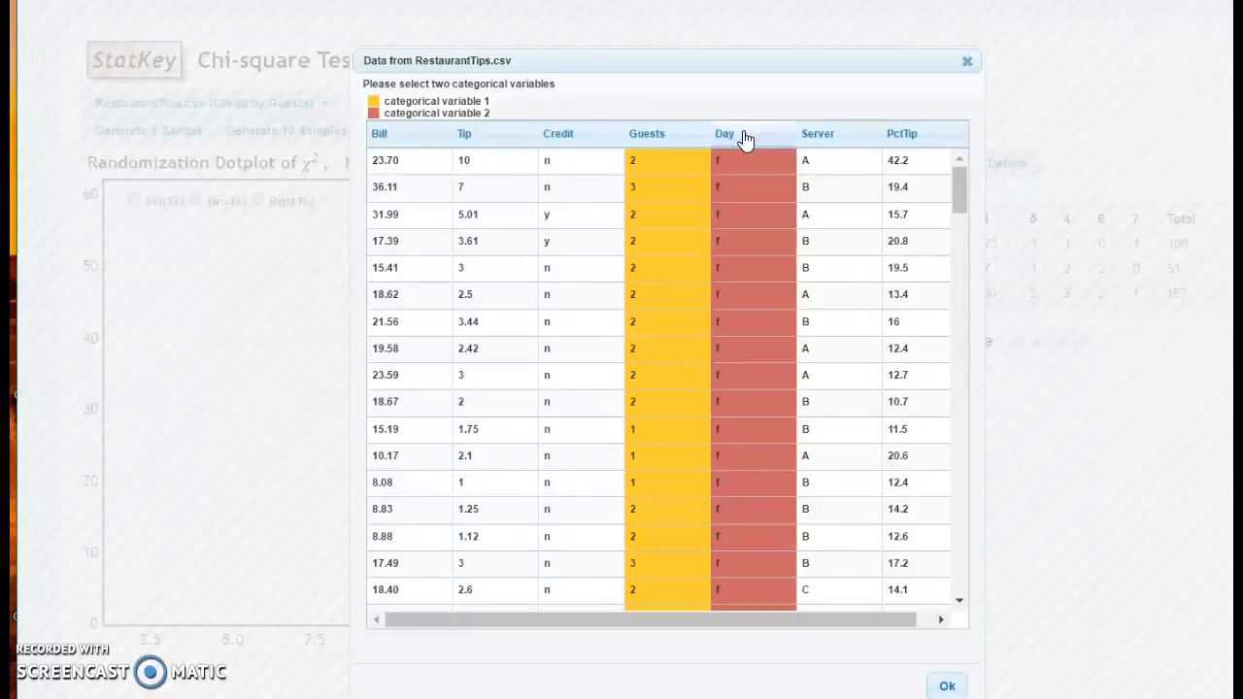
left_click(950, 687)
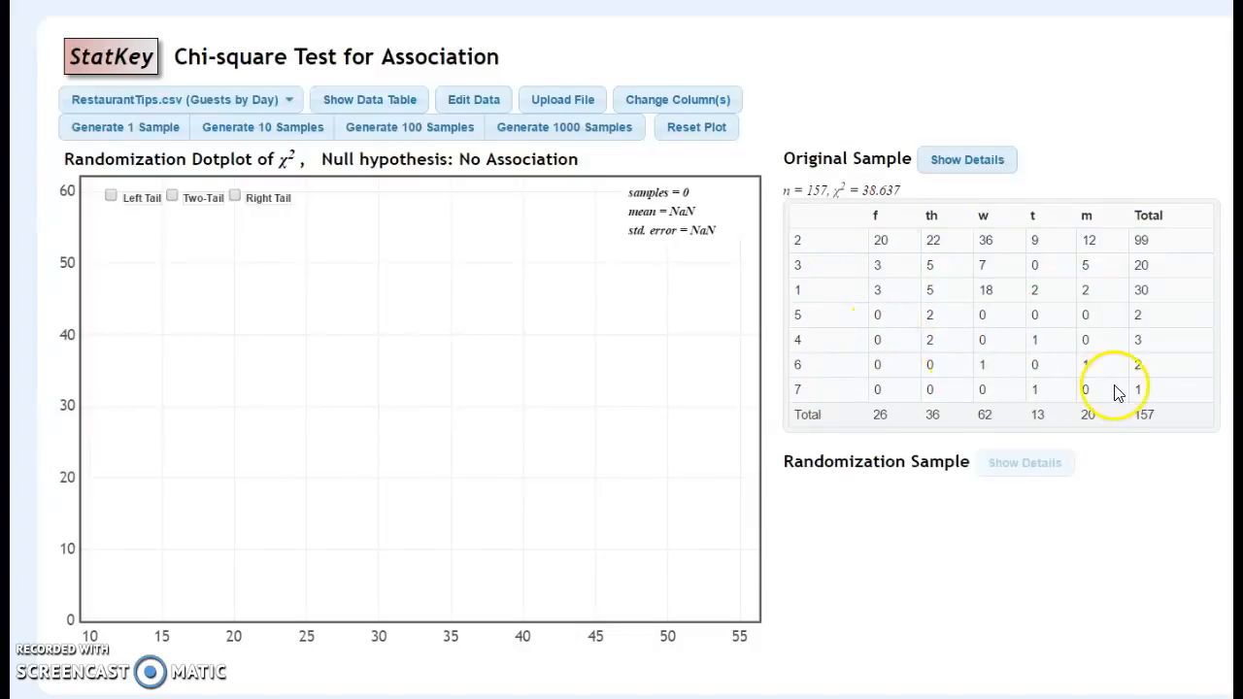
left_click(967, 161)
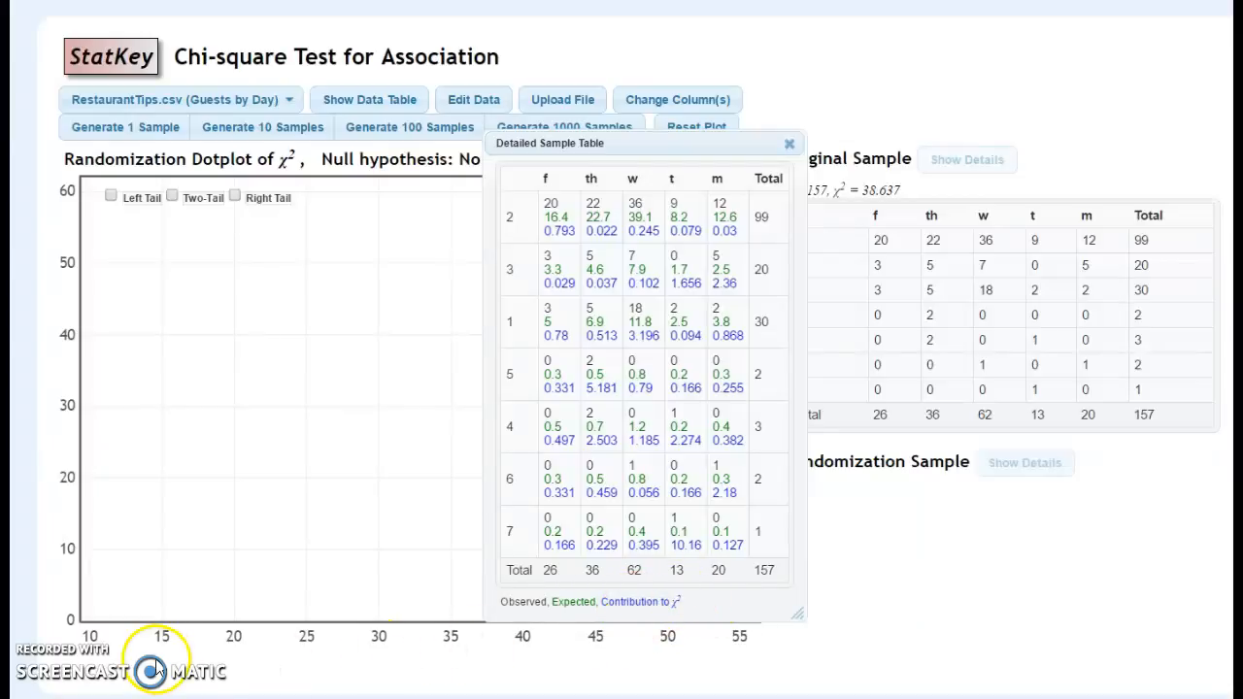
Close the sample details and generate 3100 randomization samples for the Guests by Day table.
left_click(789, 144)
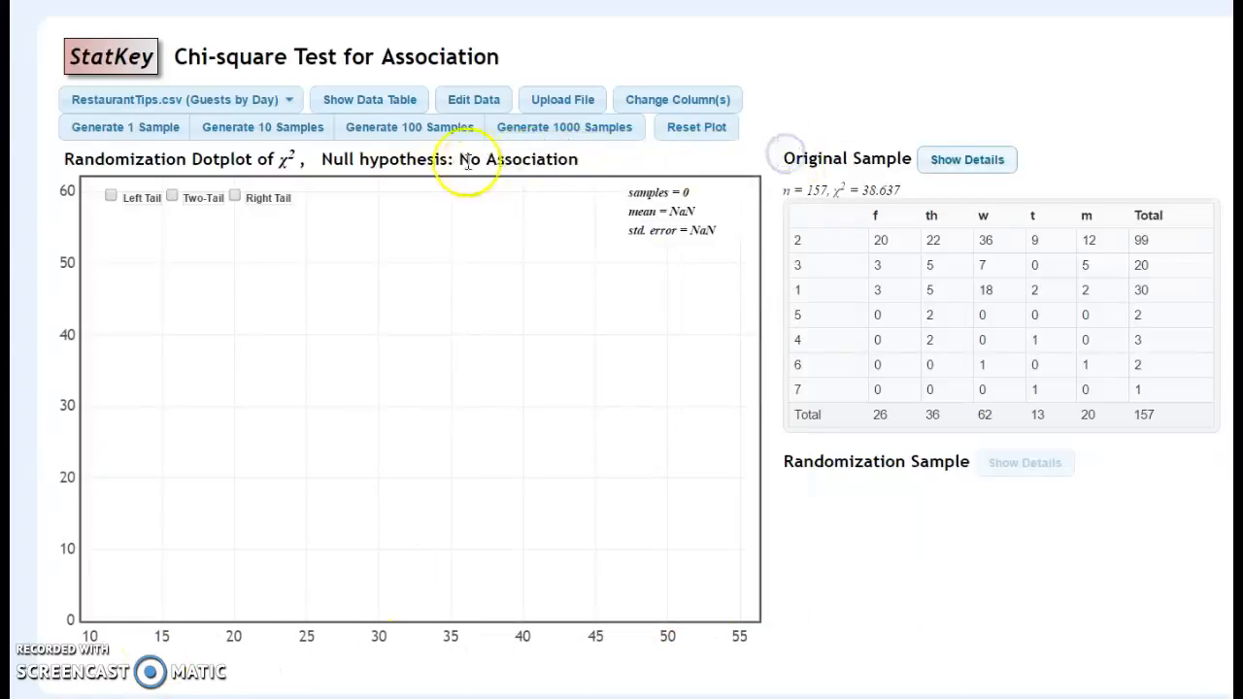
left_click(410, 145)
left_click(528, 128)
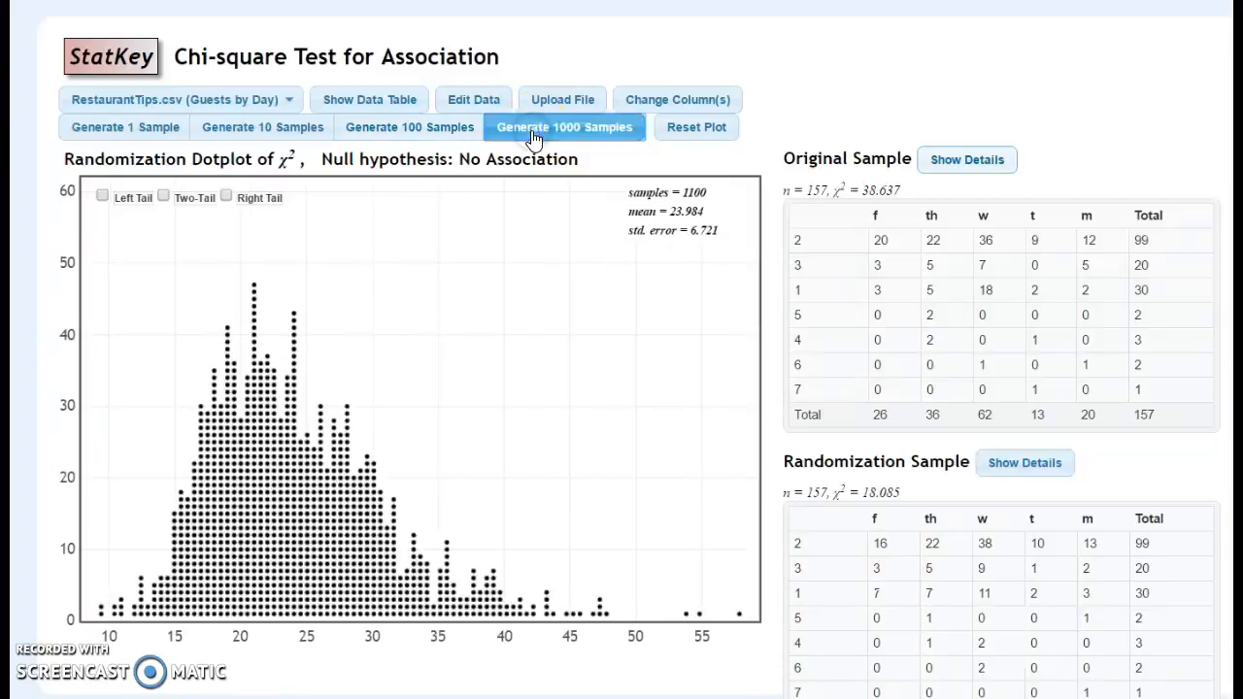
left_click(532, 136)
left_click(532, 129)
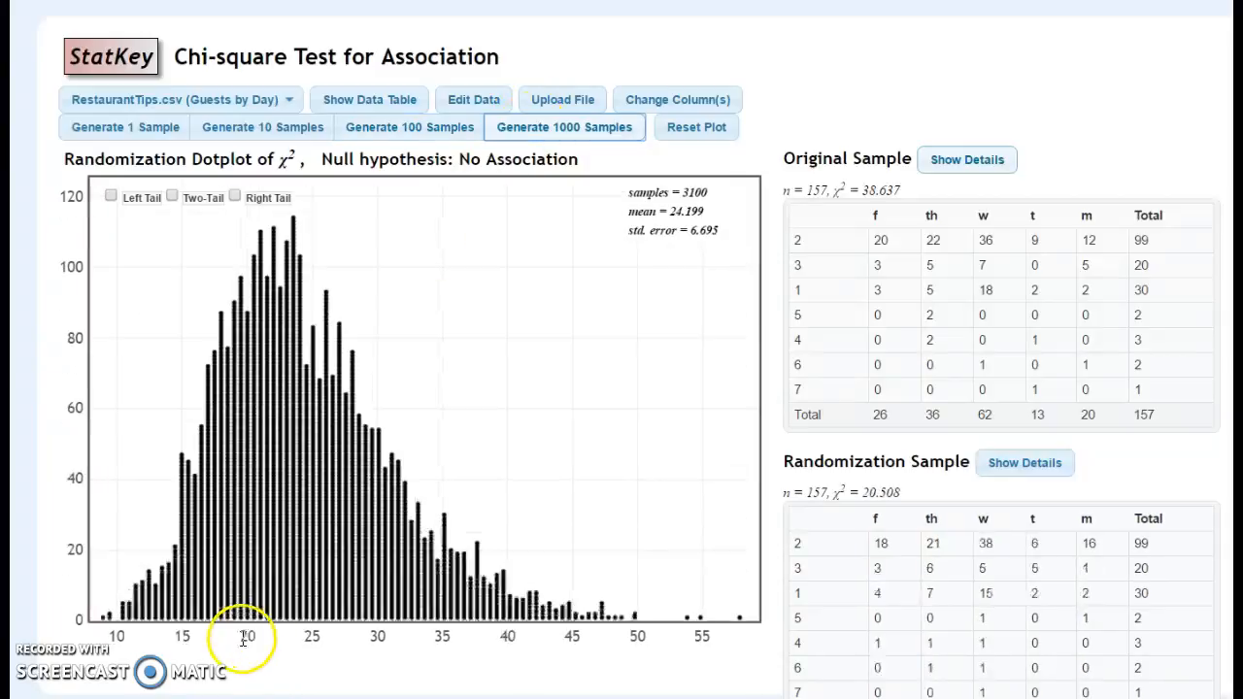
left_click(249, 633)
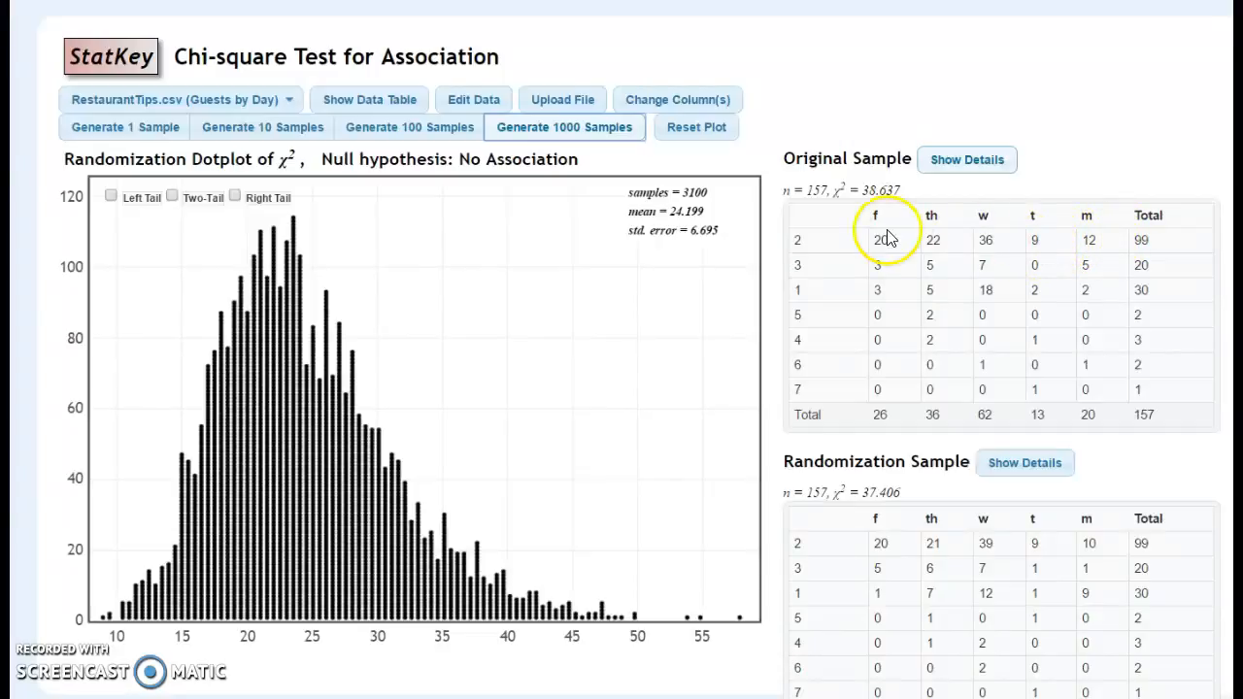
left_click(511, 595)
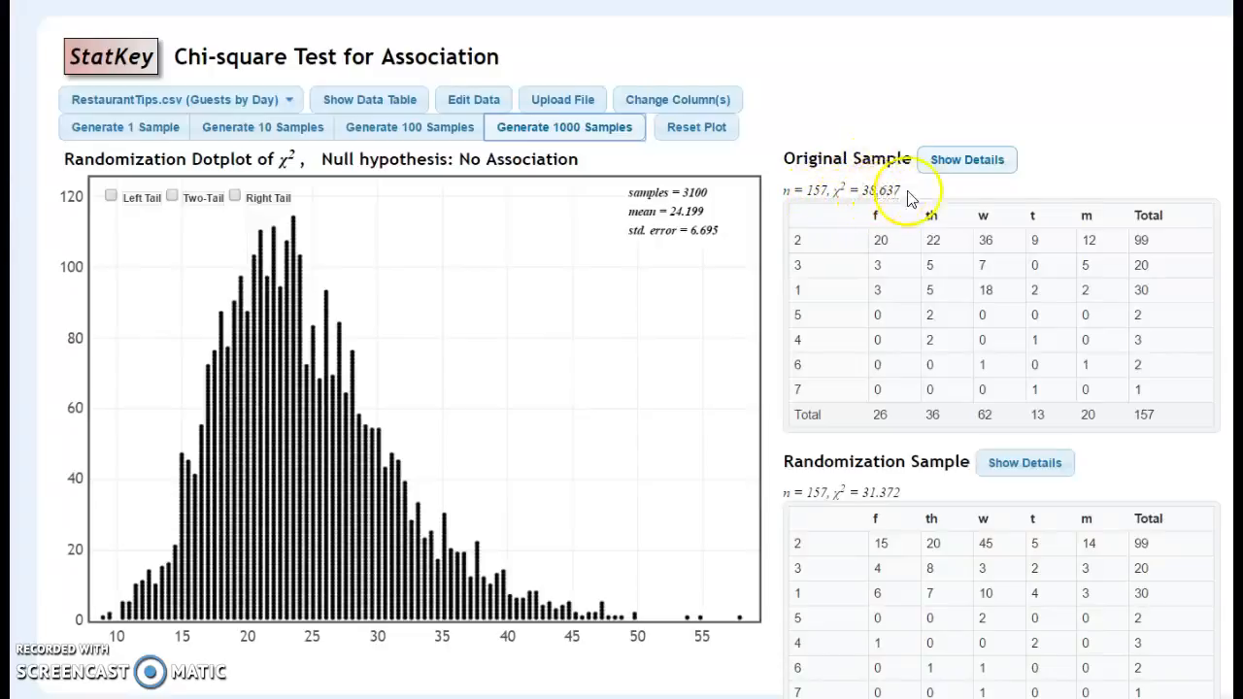
Mark the dotplot's right tail with the cutoff at 38.637 and review the original sample's cell contributions to chi-square.
left_click(234, 191)
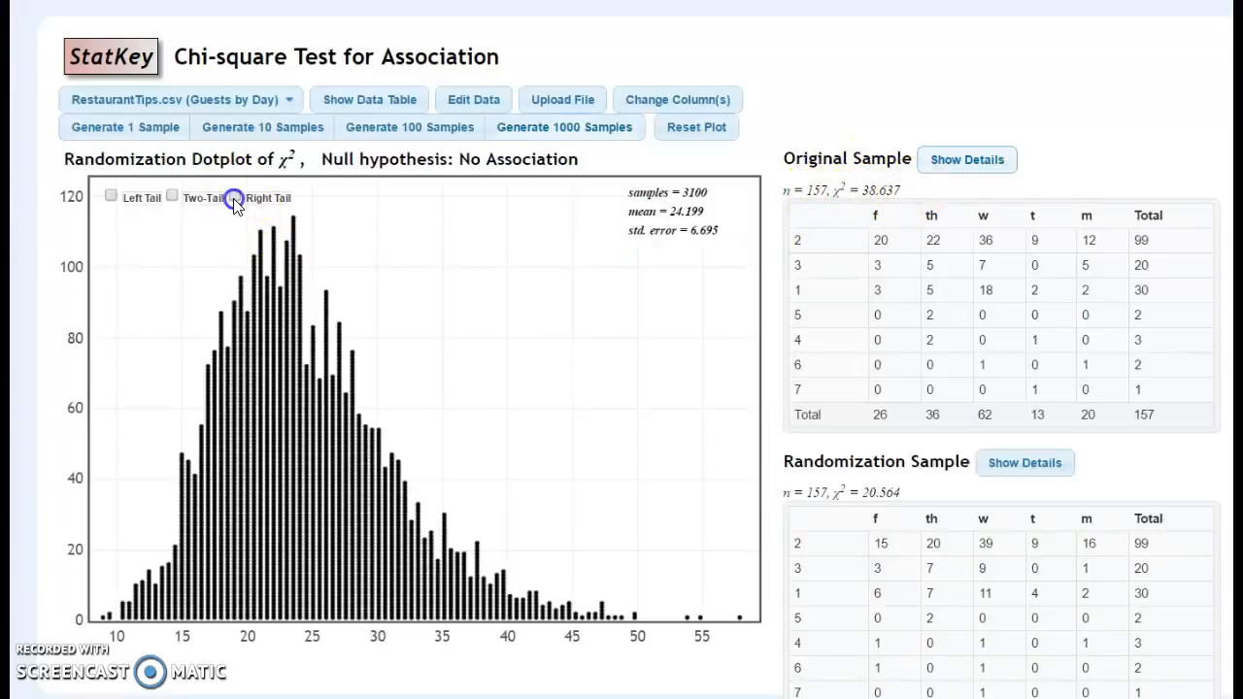
left_click(489, 663)
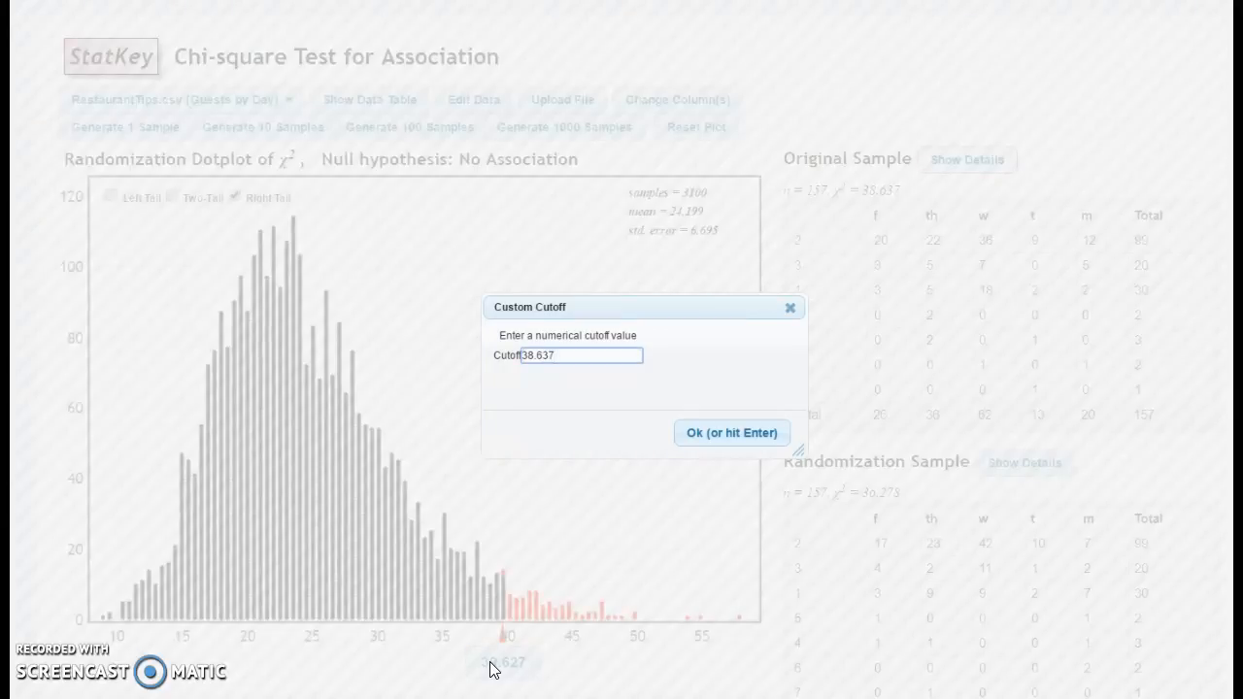
left_click(713, 434)
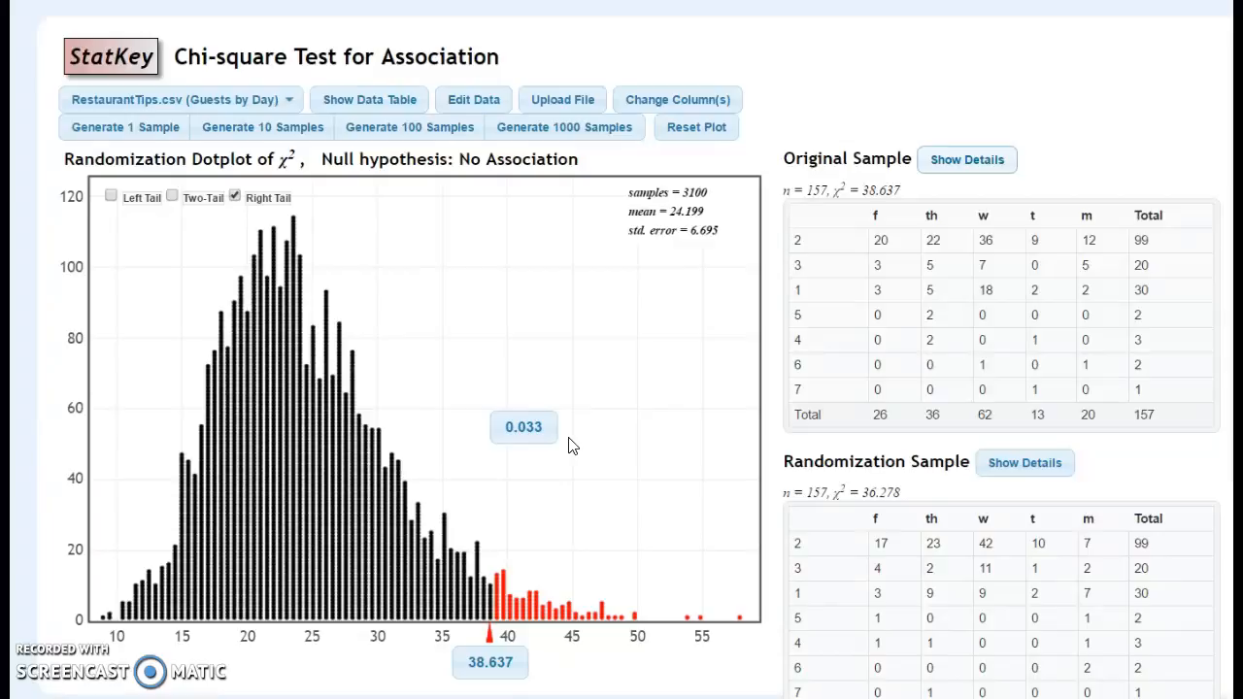
left_click(999, 162)
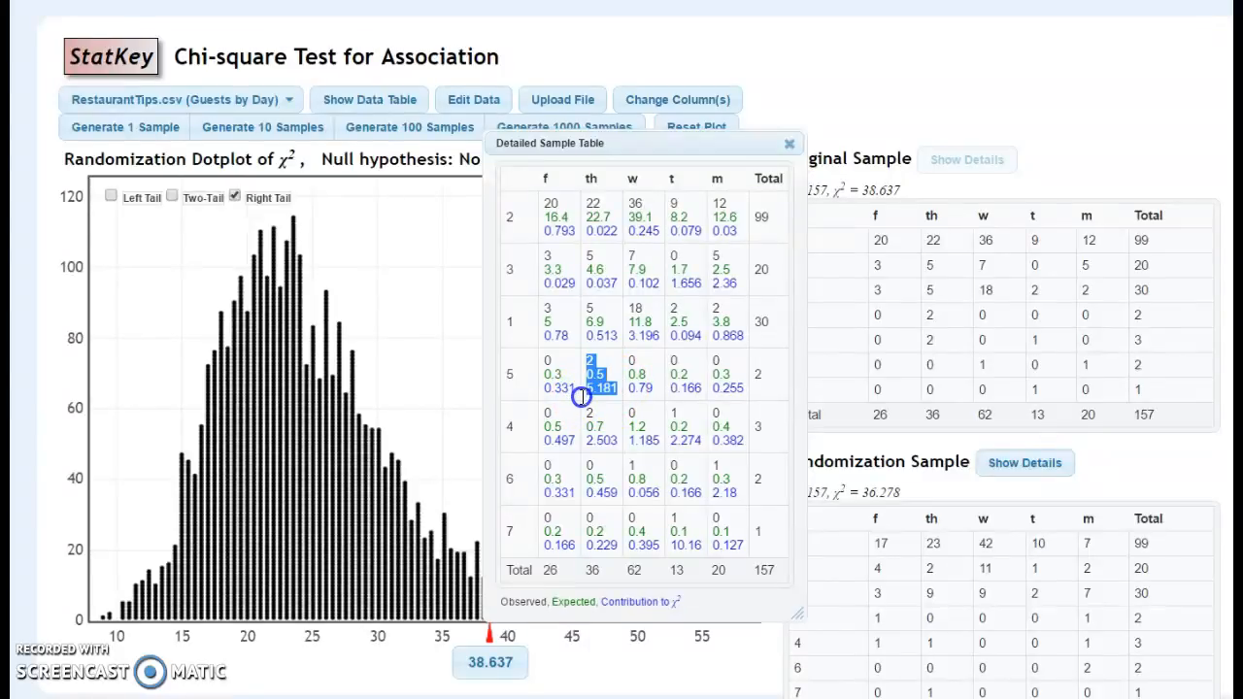
left_click(784, 146)
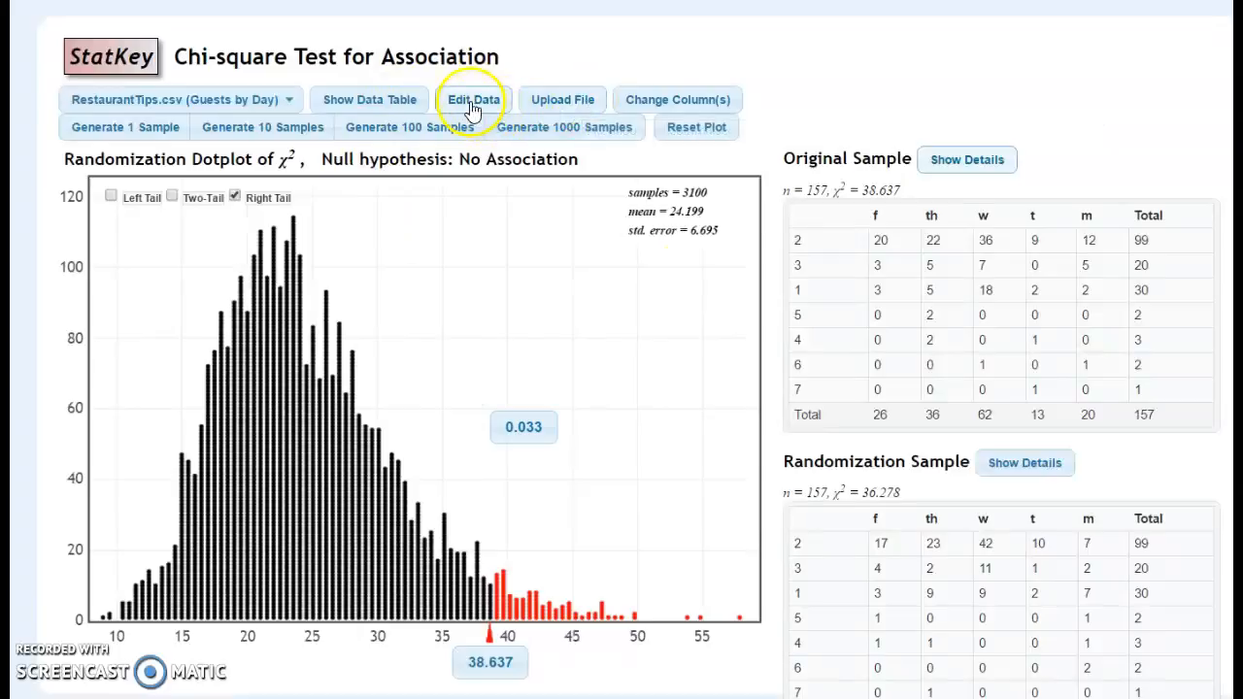
Change the two categorical variables to Server and Credit and generate 1000 randomization samples.
left_click(647, 104)
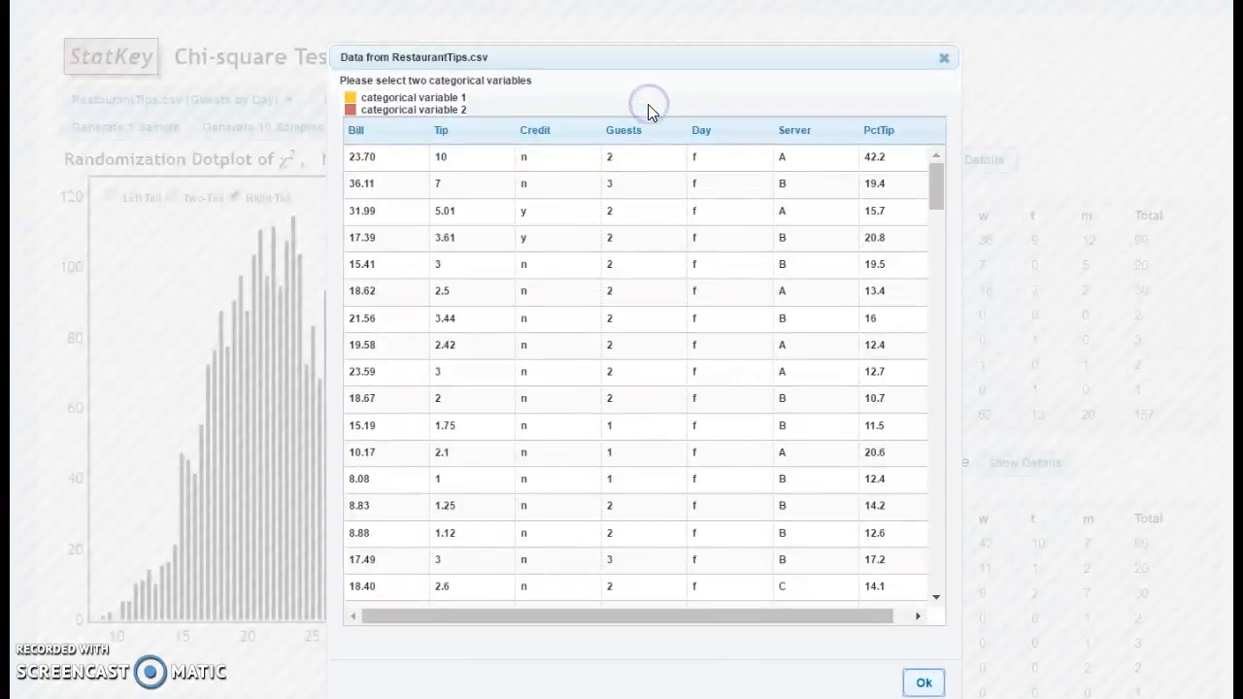
left_click(798, 134)
left_click(550, 135)
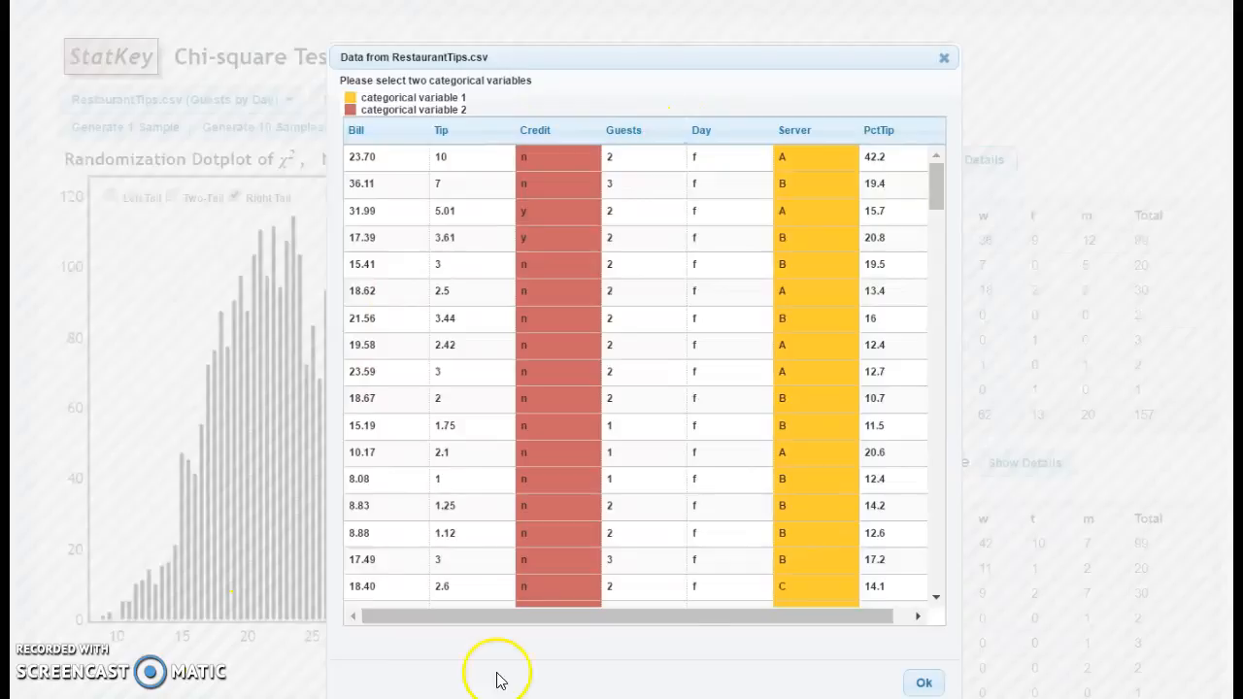
left_click(924, 685)
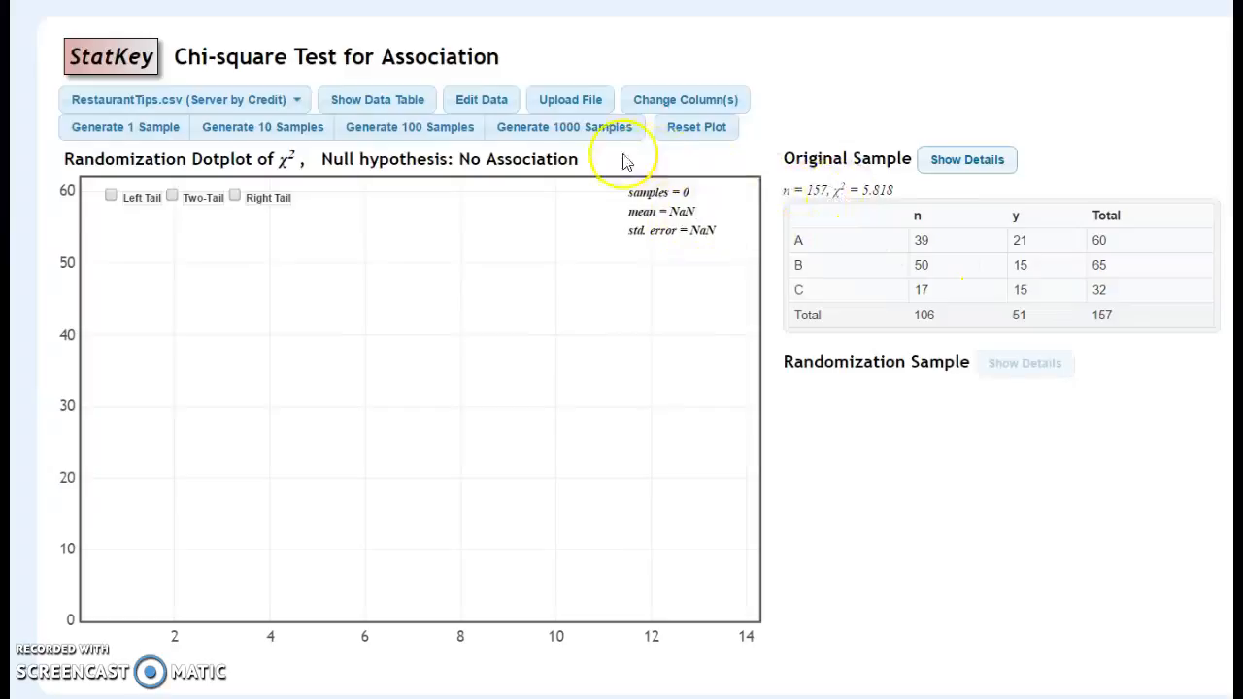
left_click(576, 137)
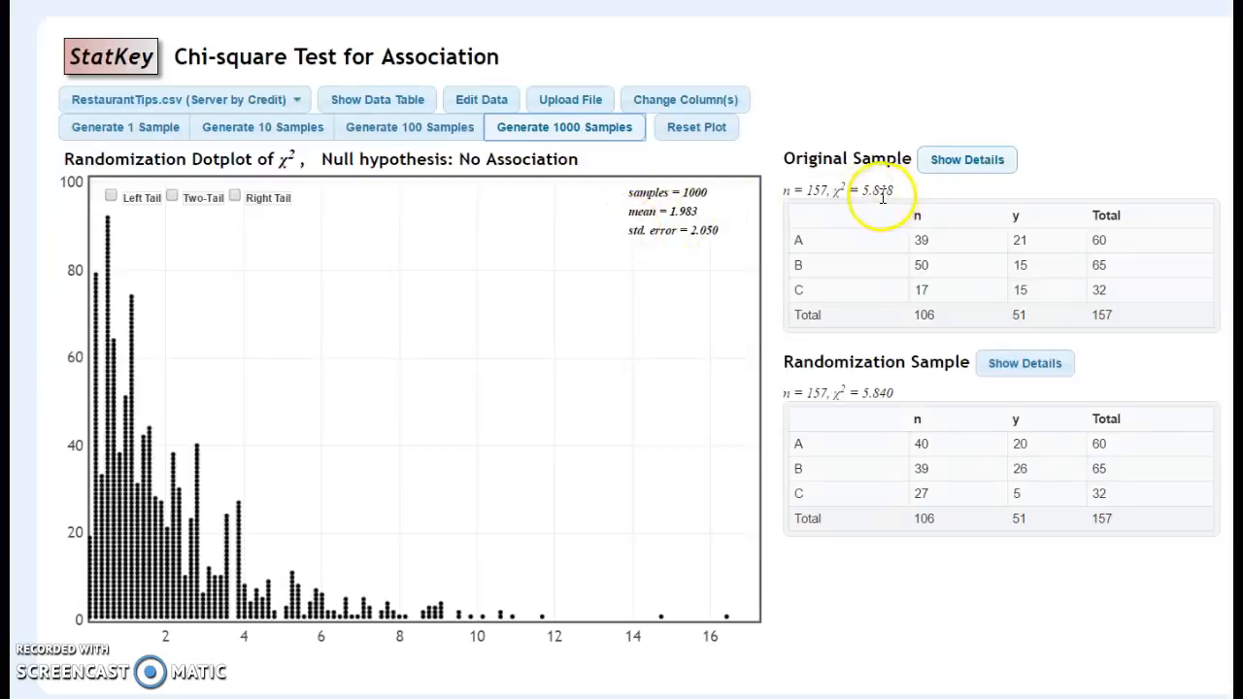
Mark the right tail of the Server by Credit dotplot with the cutoff at the original chi-square statistic, 5.818.
left_click(234, 196)
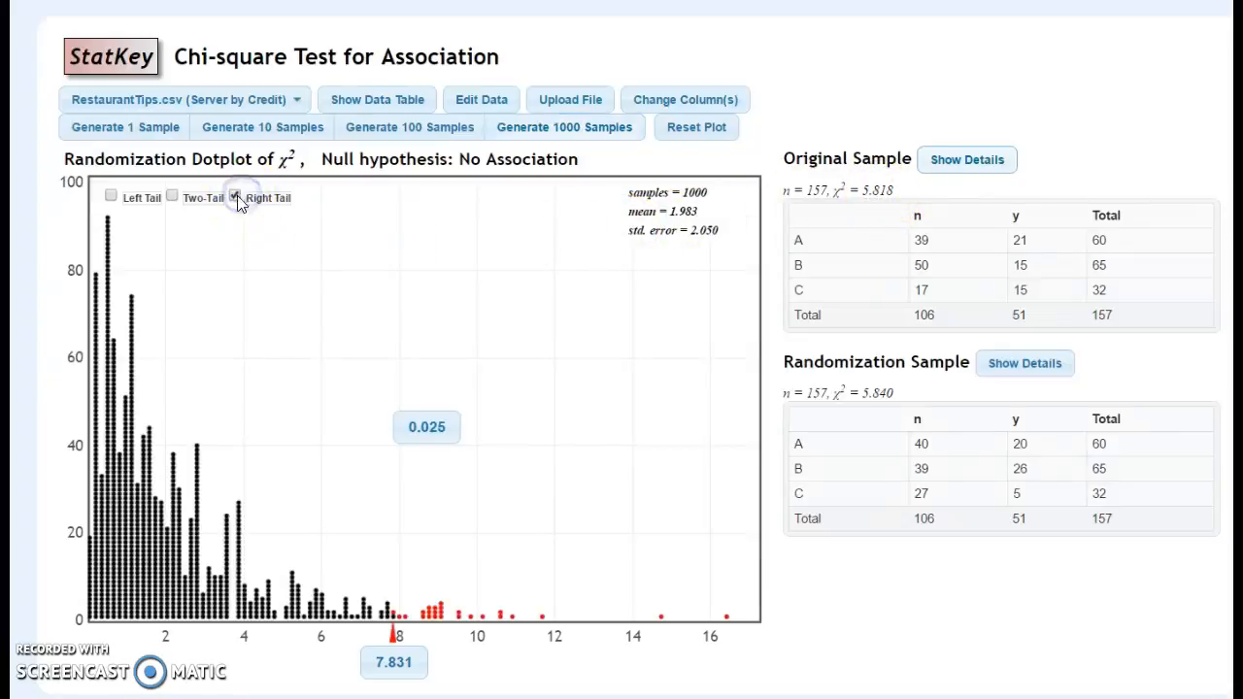
left_click(393, 661)
left_click(548, 354)
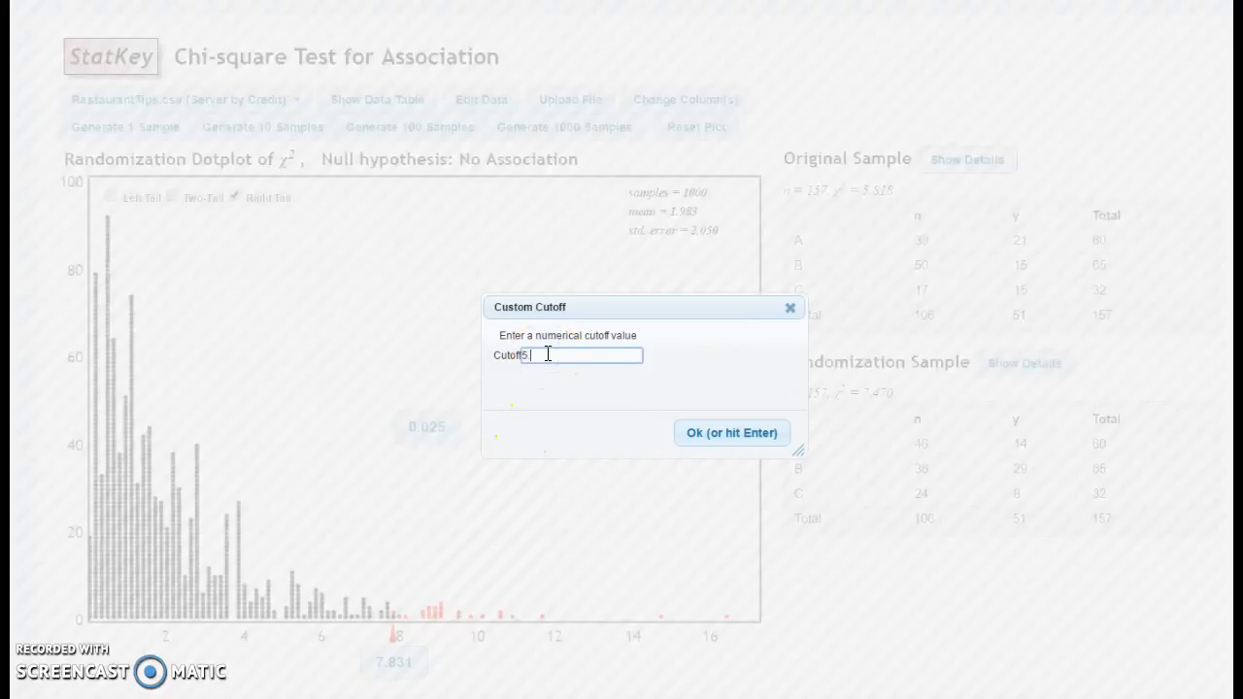
type("5.818")
left_click(722, 435)
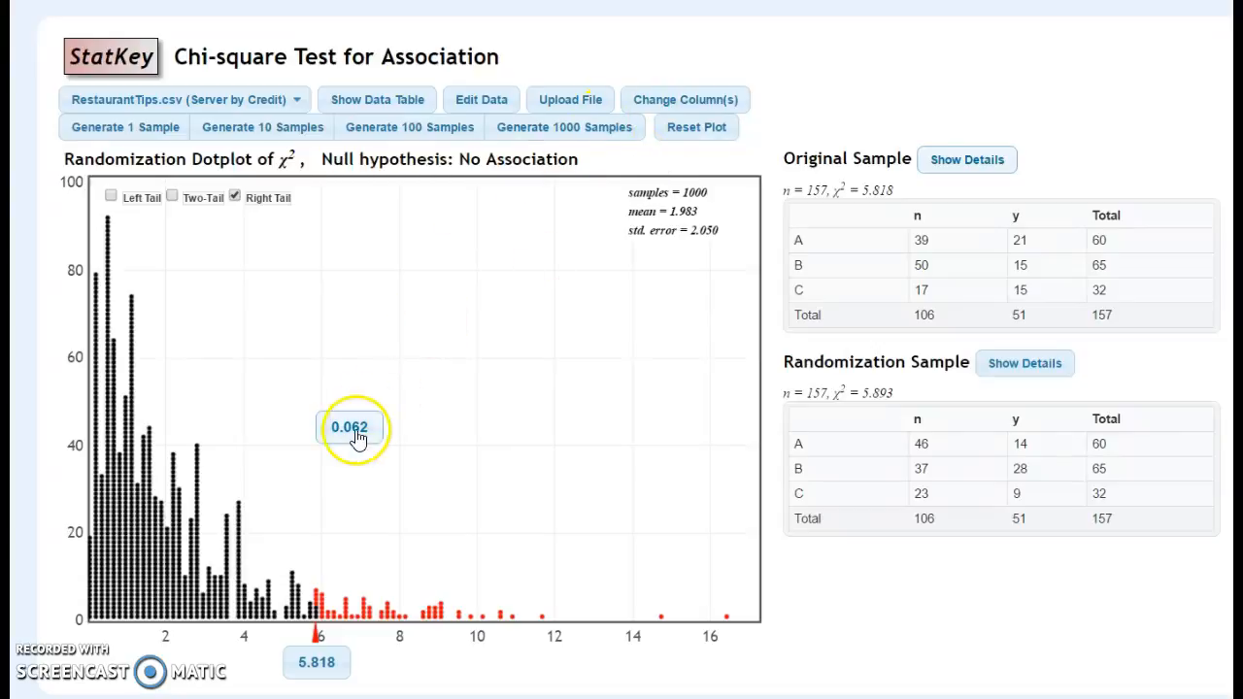
Change the two categorical variables of the RestaurantTips data to Server and Day.
left_click(683, 101)
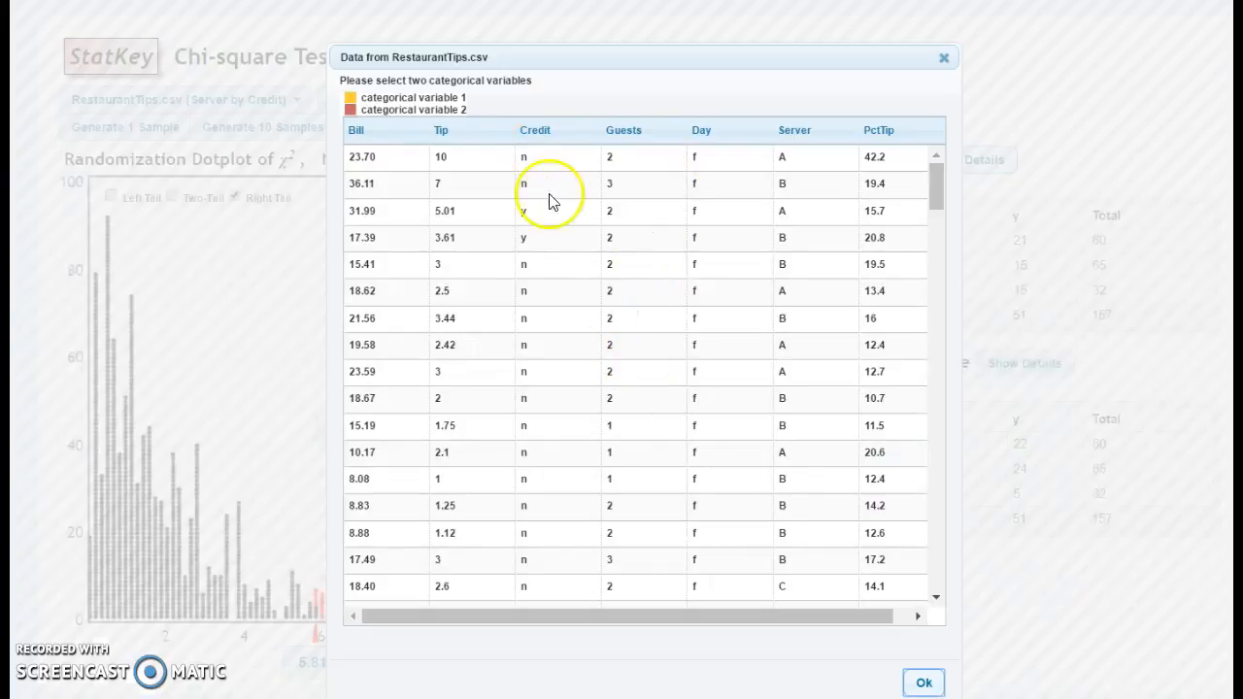
left_click(917, 615)
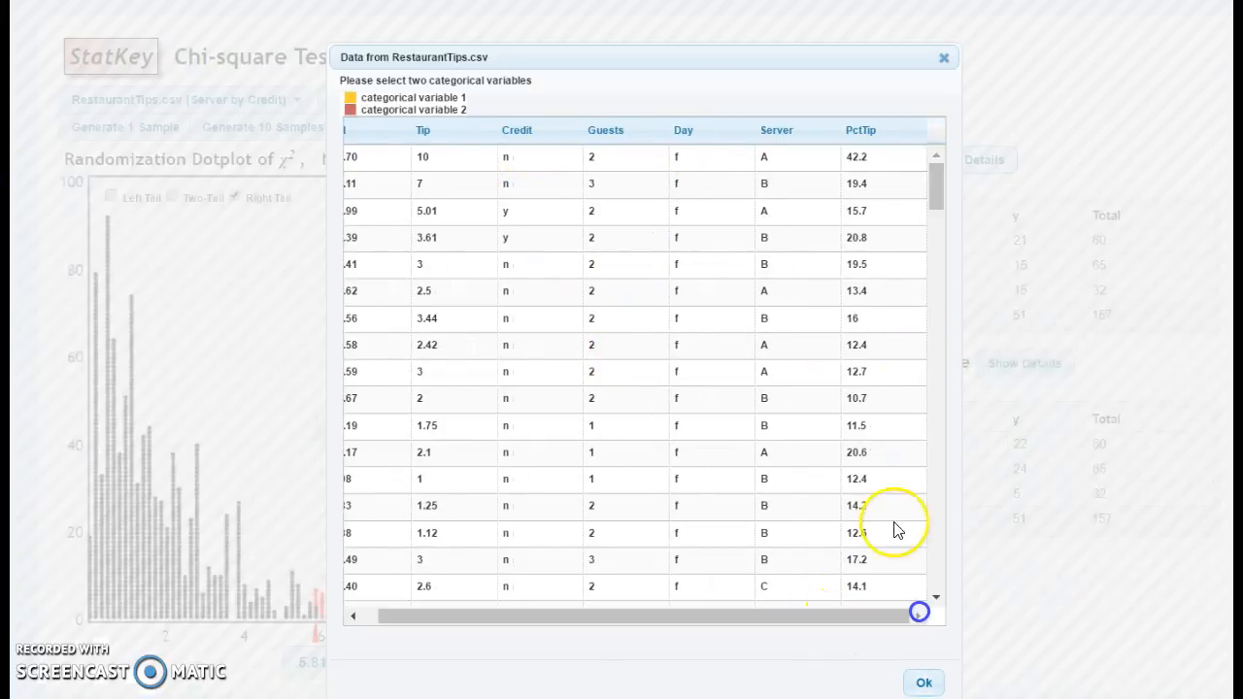
left_click(785, 136)
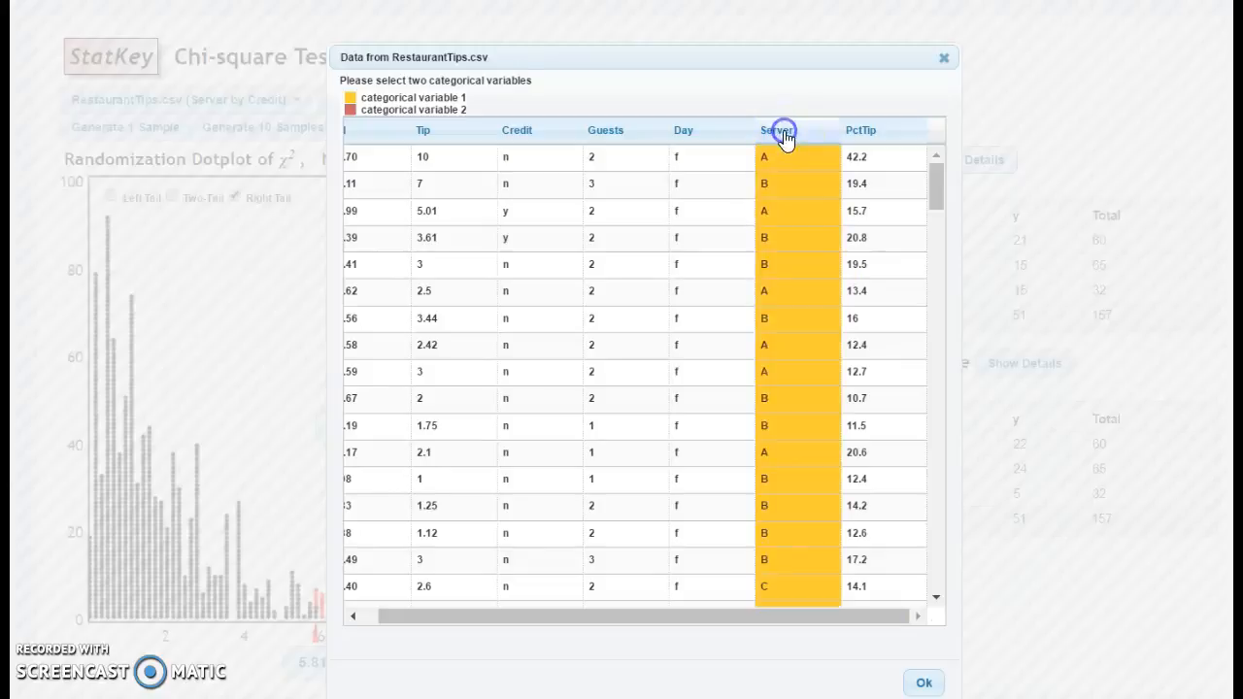
left_click(689, 134)
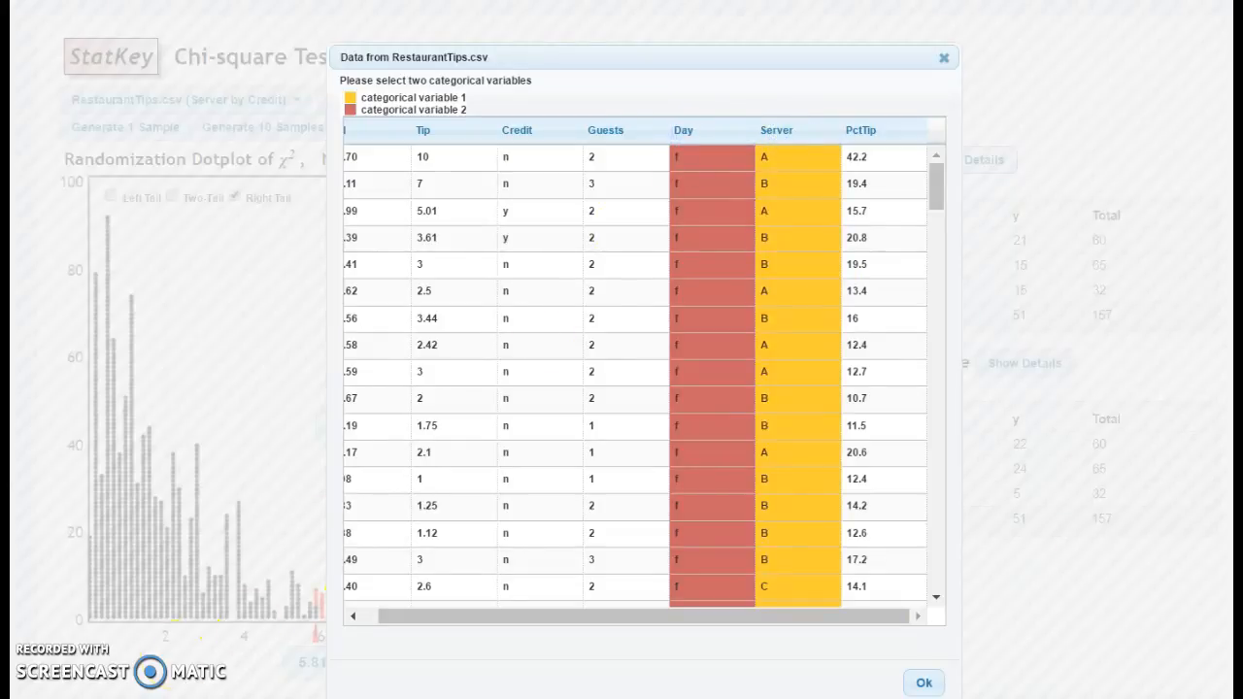
left_click(939, 682)
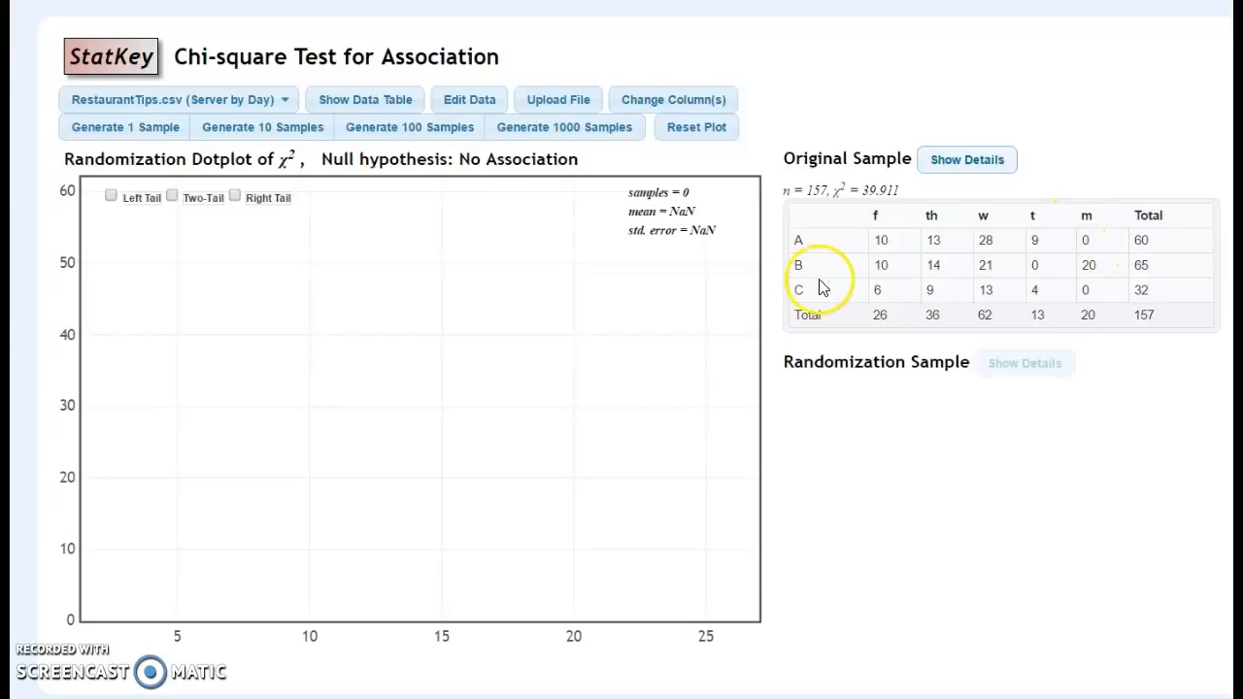
Examine the original Server by Day sample's details for the cells contributing most to chi-square, then close them.
left_click(979, 160)
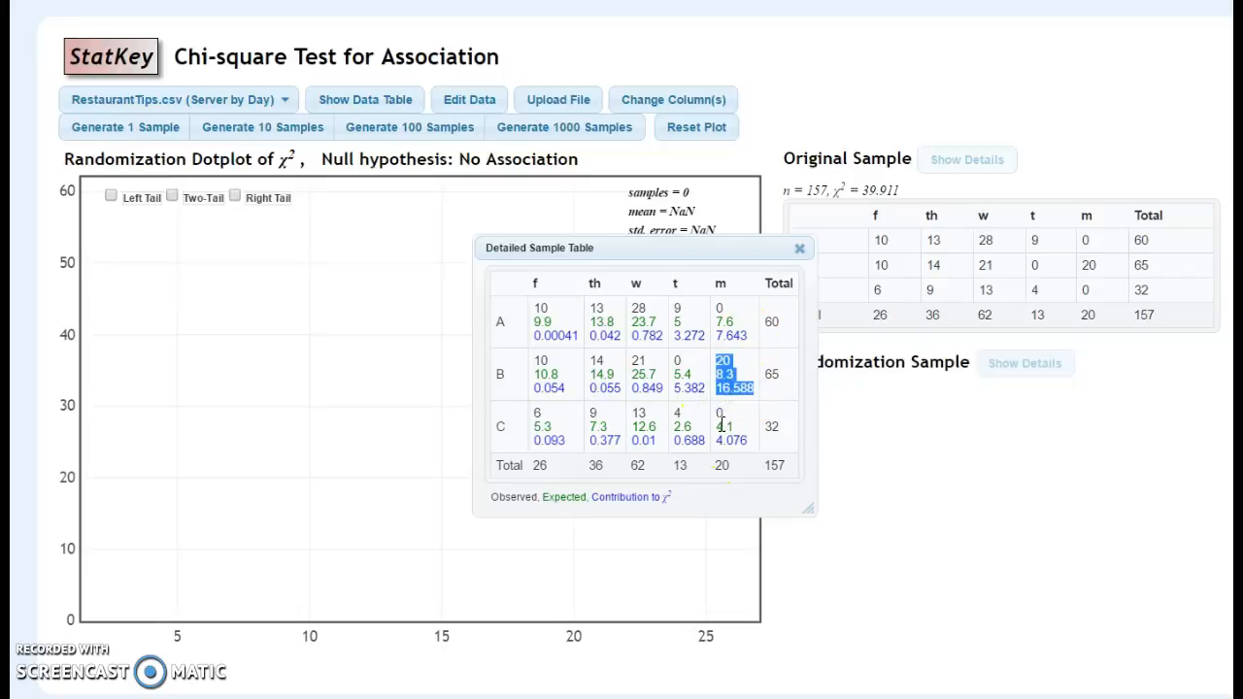
left_click_drag(749, 442, 731, 447)
left_click_drag(749, 336, 724, 340)
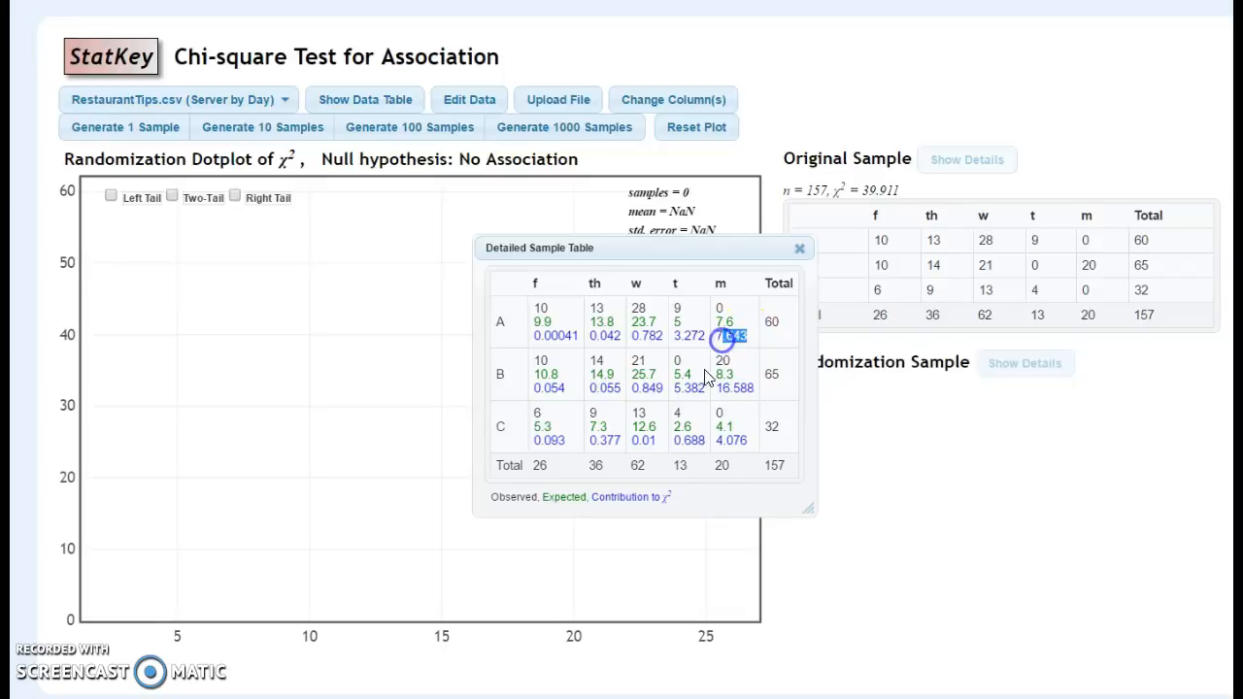
left_click_drag(711, 397, 672, 393)
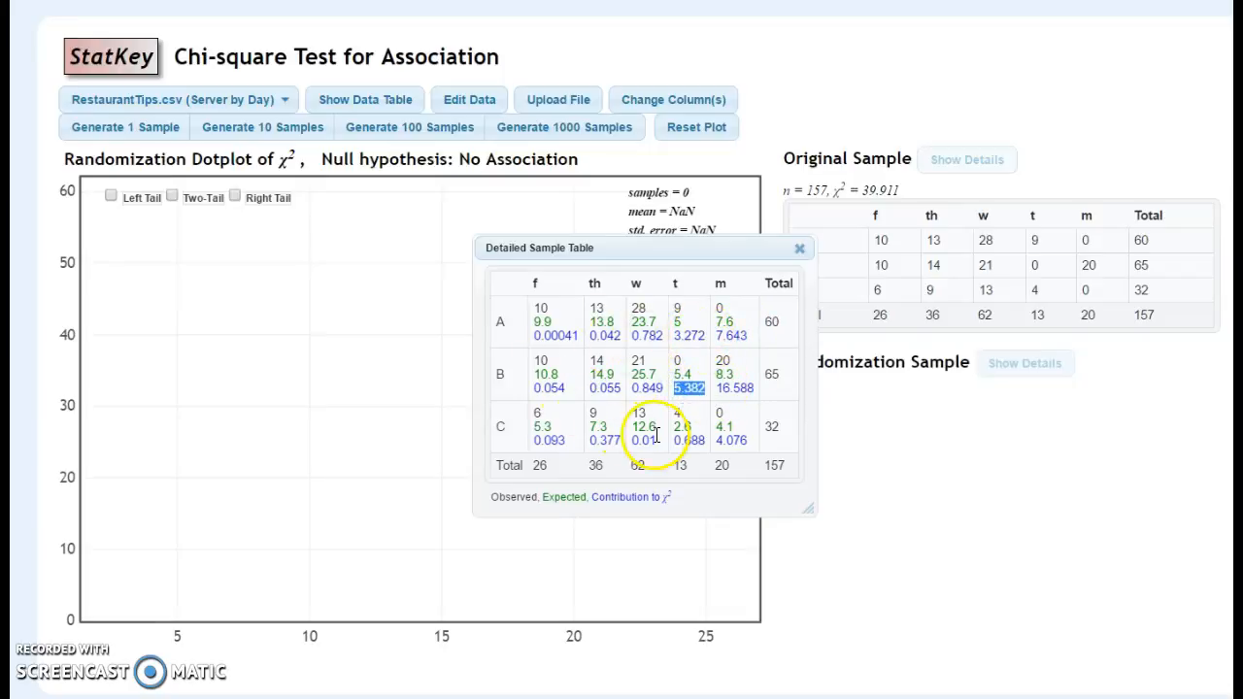
left_click(799, 249)
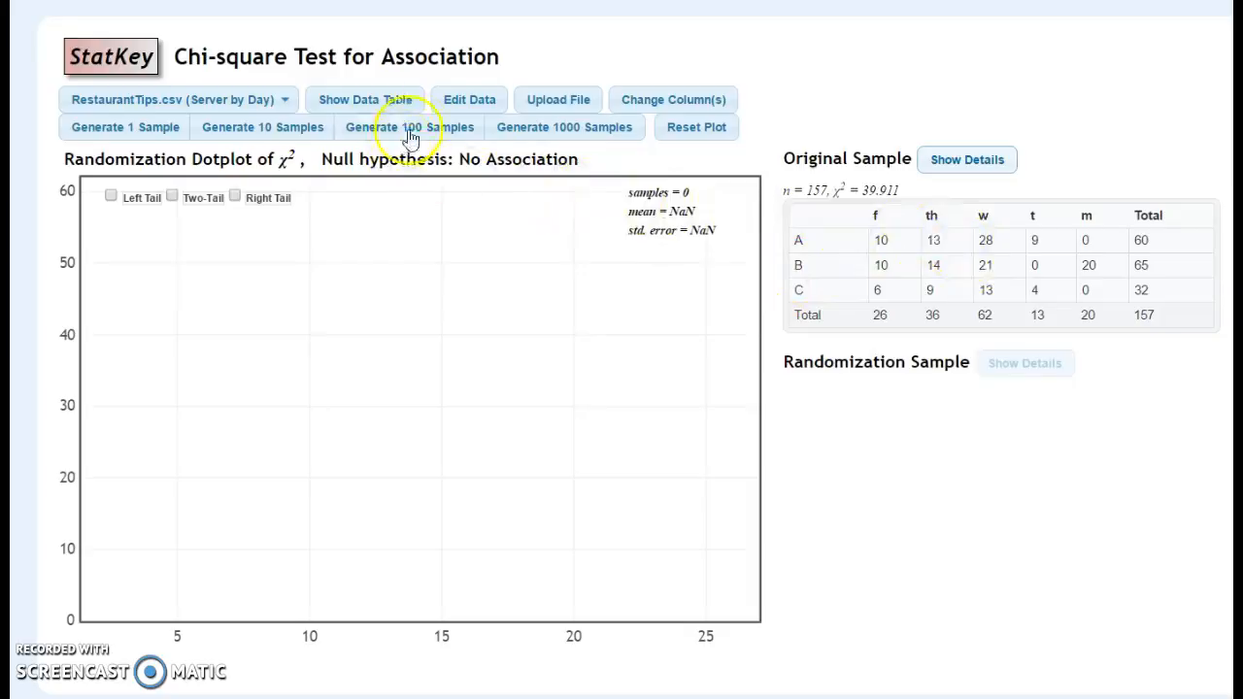
Generate 2000 randomization samples for Server by Day and mark the right tail with the cutoff at 39.911.
left_click(567, 128)
left_click(570, 134)
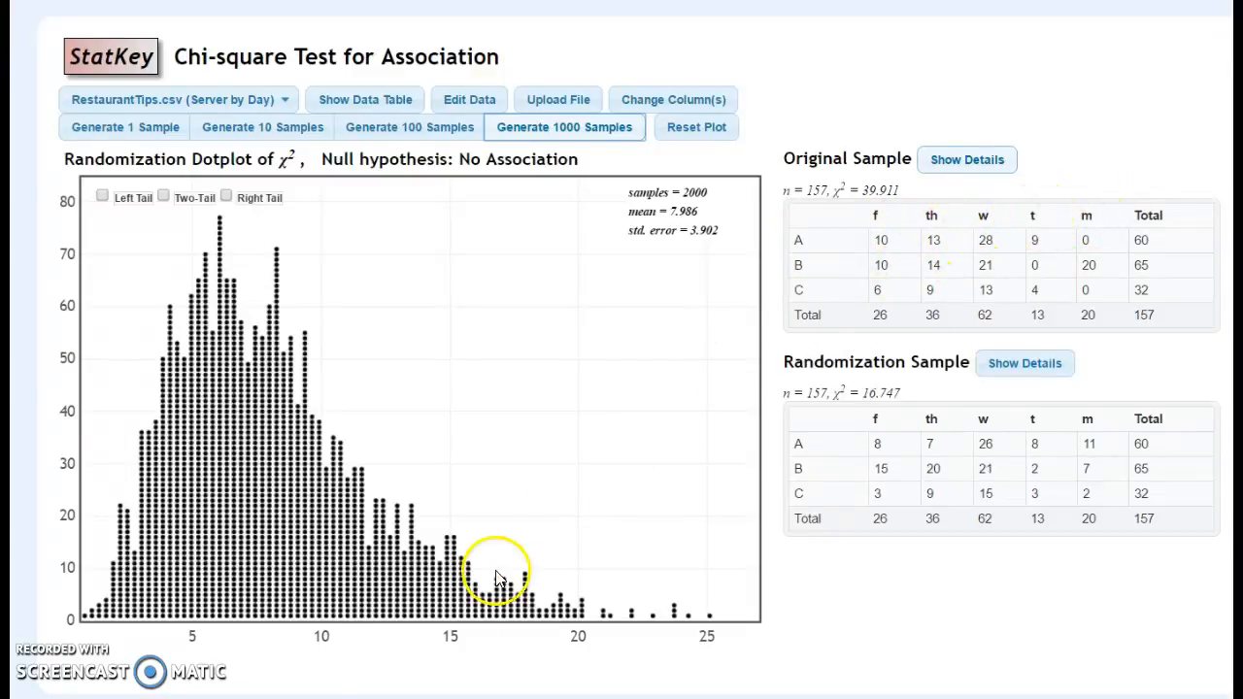
left_click(227, 197)
left_click(519, 660)
type("39.911")
left_click(750, 434)
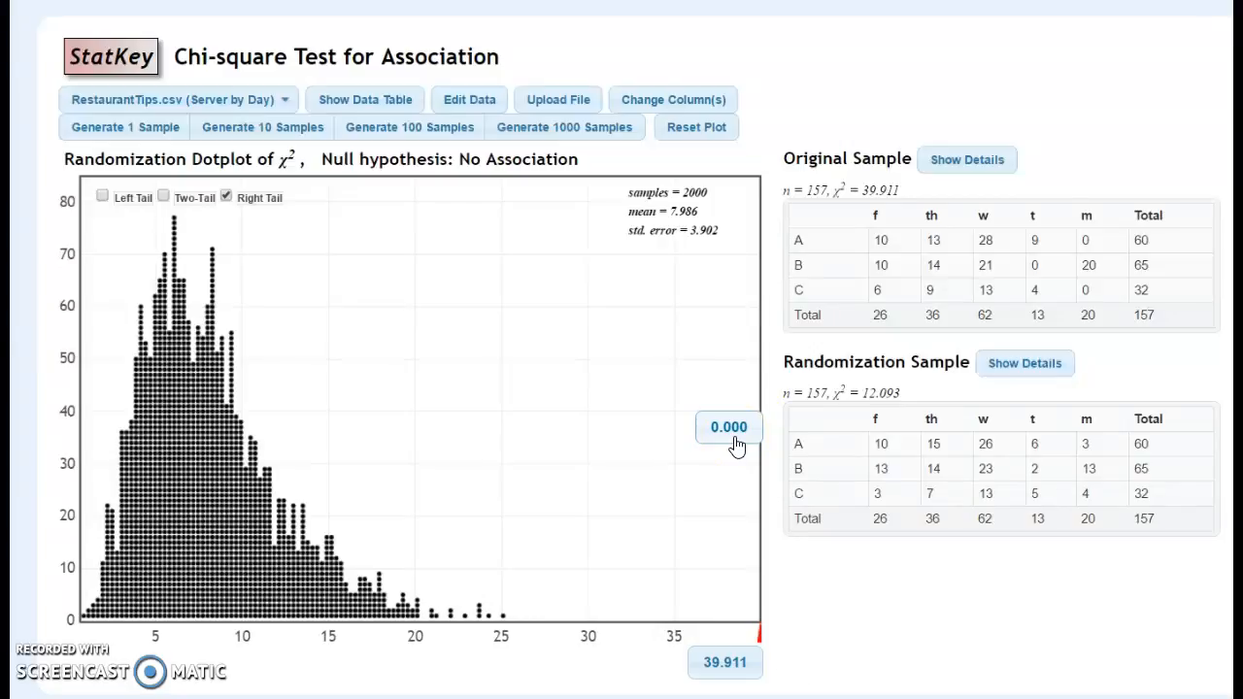
Check the right-tail proportion and review the original sample's observed and expected counts once more, closing the details table.
left_click(736, 444)
left_click(1005, 173)
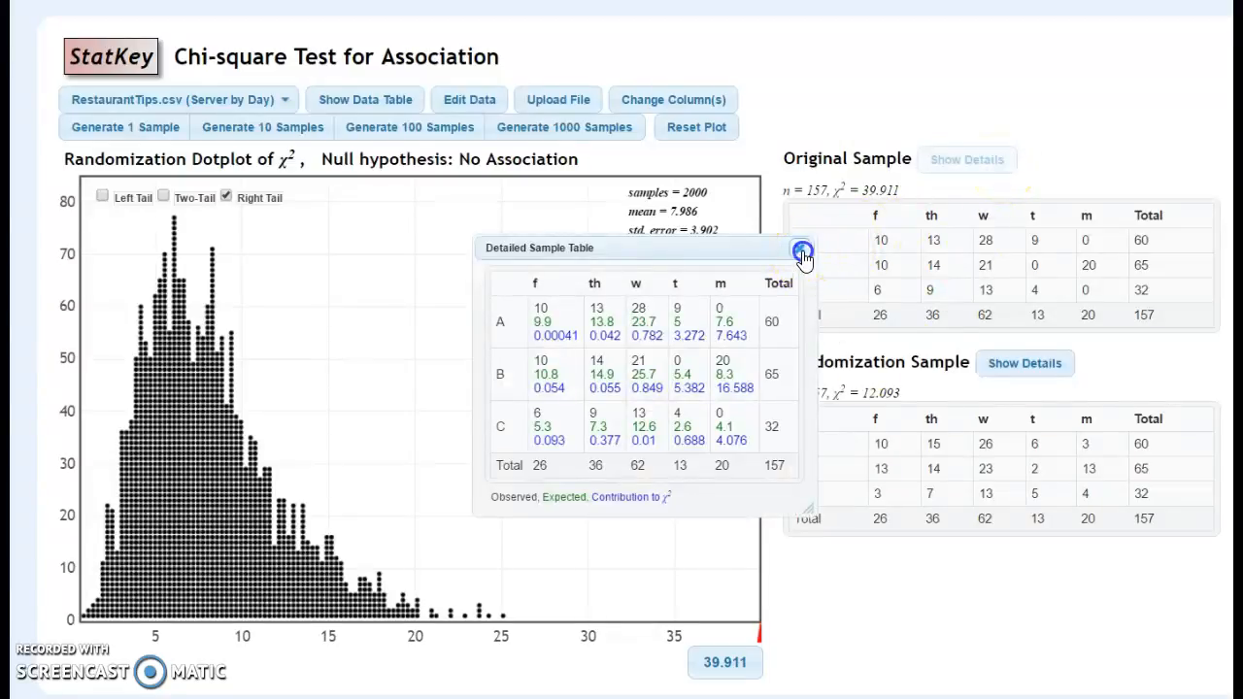
left_click(800, 251)
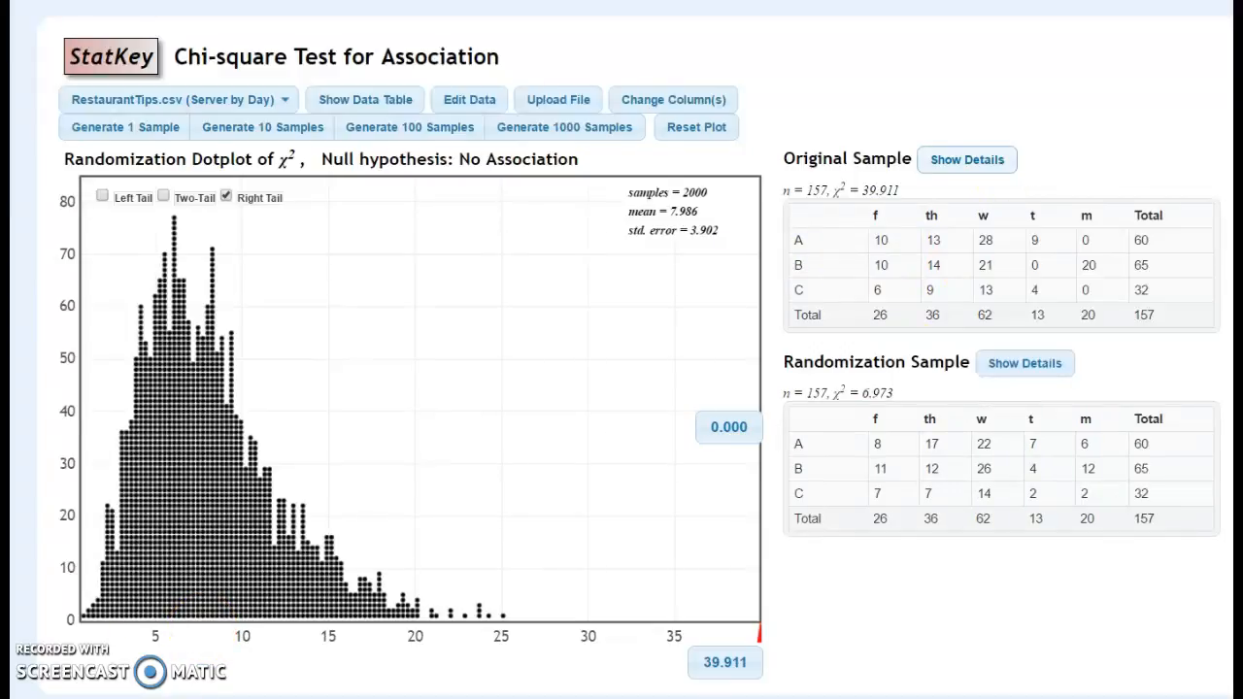